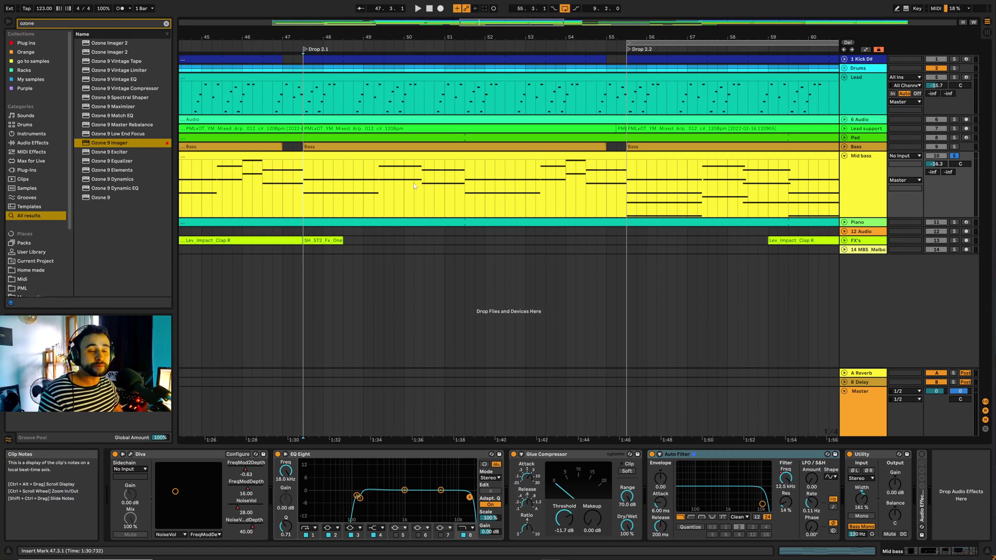
Play the Mid bass from Drop 2.1 while examining the notes in its MIDI clip and its Diva patch.
{"action": "key", "text": "space"}
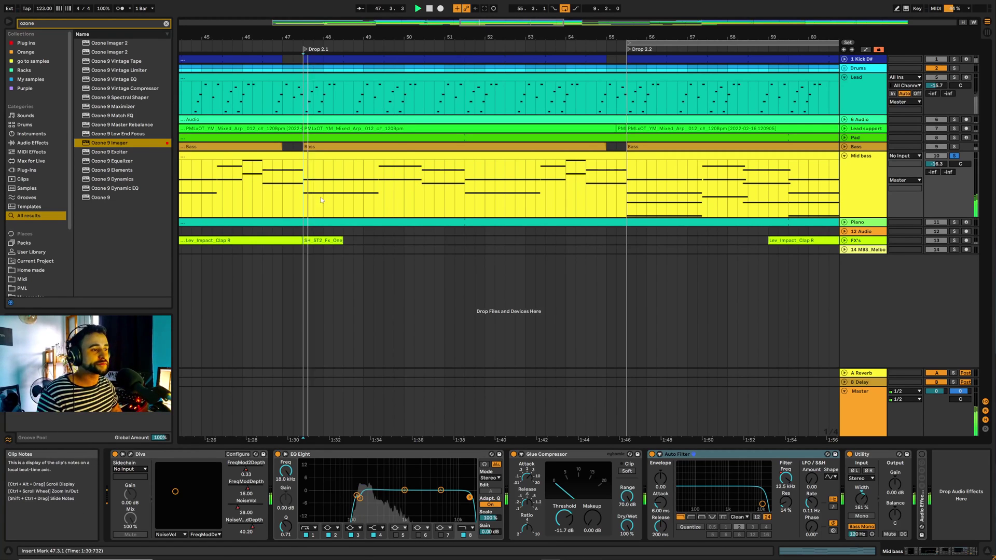
{"action": "left_click", "coordinate": [457, 156]}
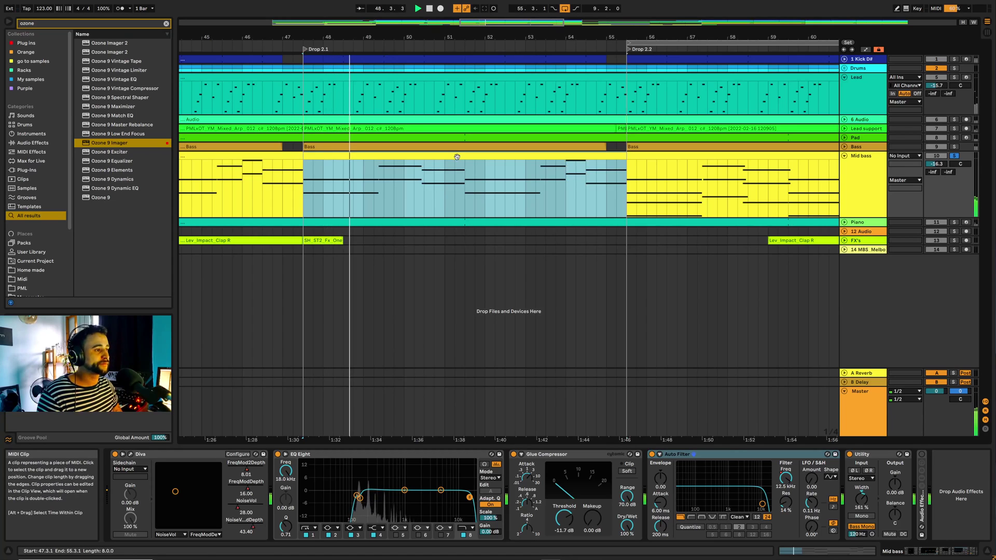
{"action": "double_click", "coordinate": [457, 157]}
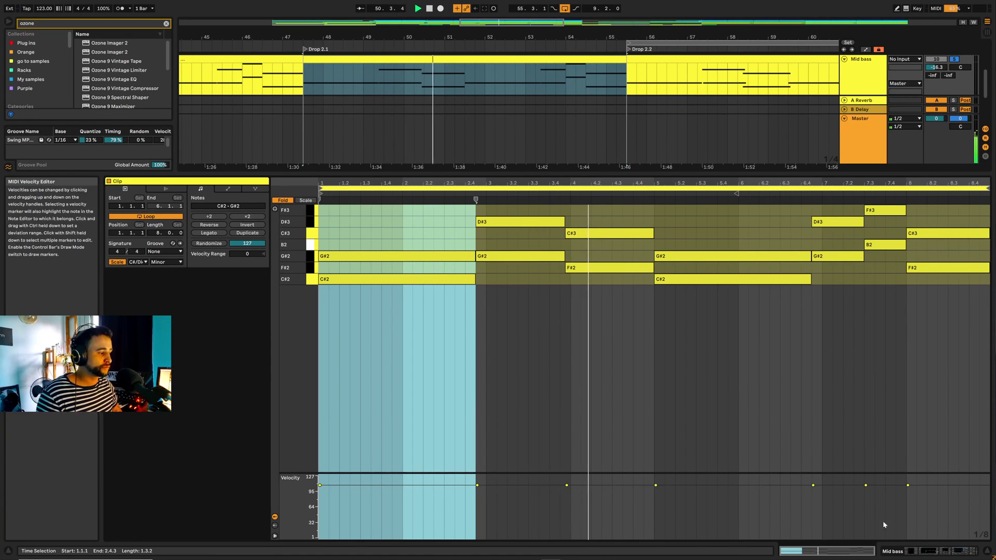
{"action": "left_click", "coordinate": [919, 555]}
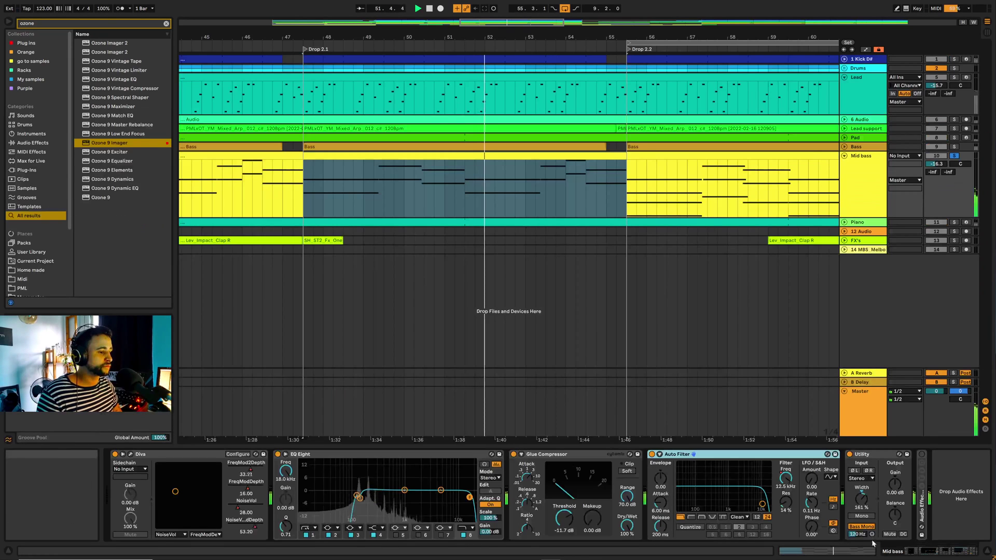
{"action": "left_click", "coordinate": [131, 455]}
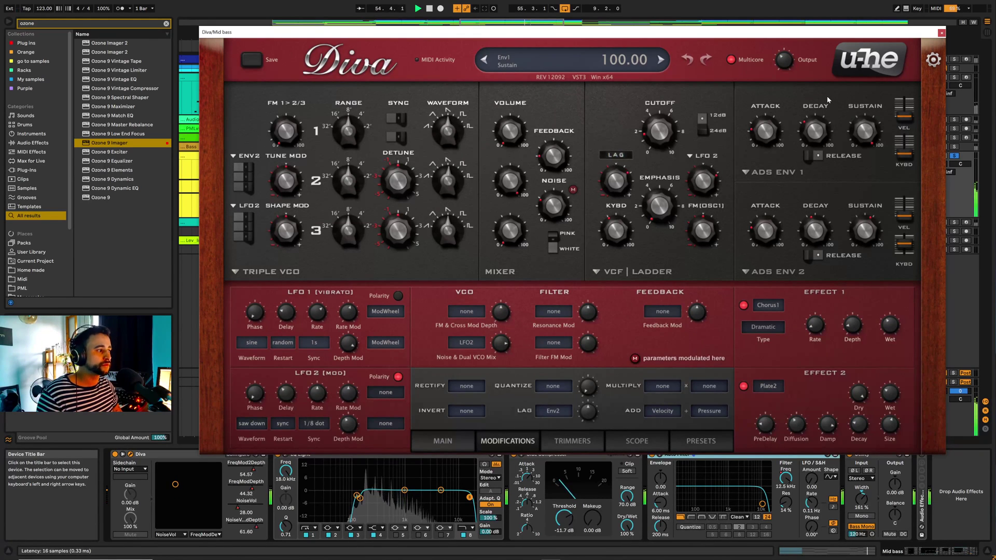
{"action": "left_click", "coordinate": [941, 33]}
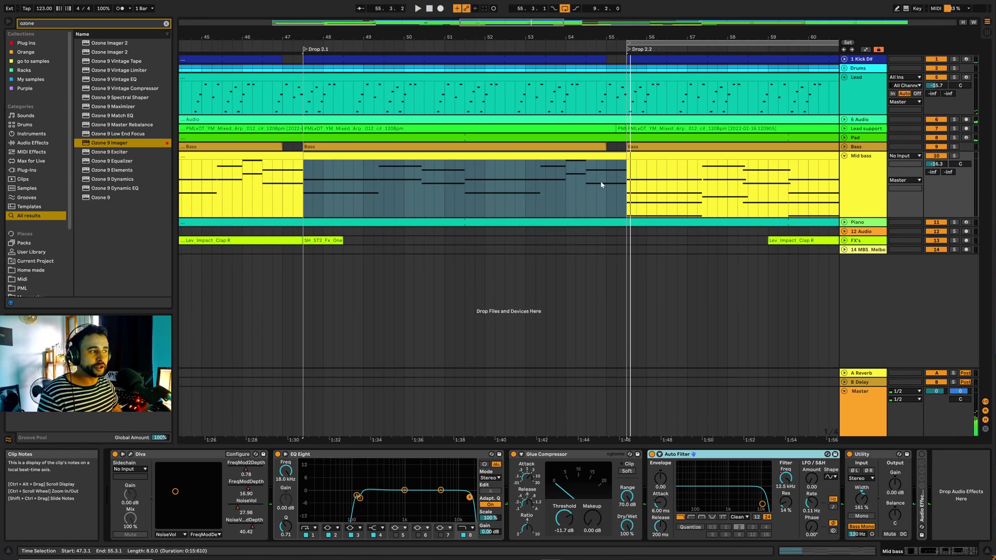
Play the full arrangement from just before Drop 2.2 and view the Mid bass track's Diva patch.
{"action": "left_click", "coordinate": [602, 185]}
{"action": "left_click", "coordinate": [611, 183]}
{"action": "key", "text": "space"}
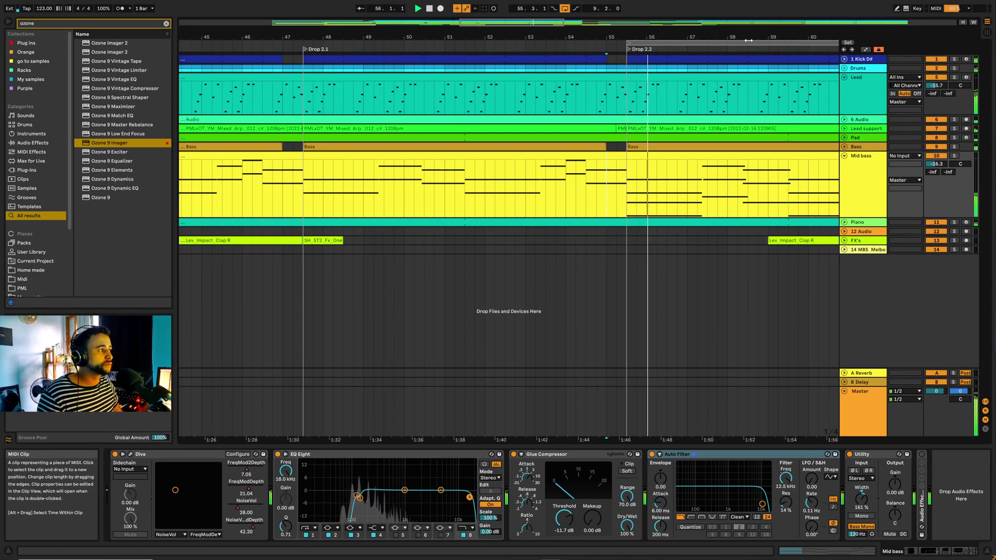
{"action": "left_click_drag", "start_coordinate": [752, 37], "coordinate": [587, 6]}
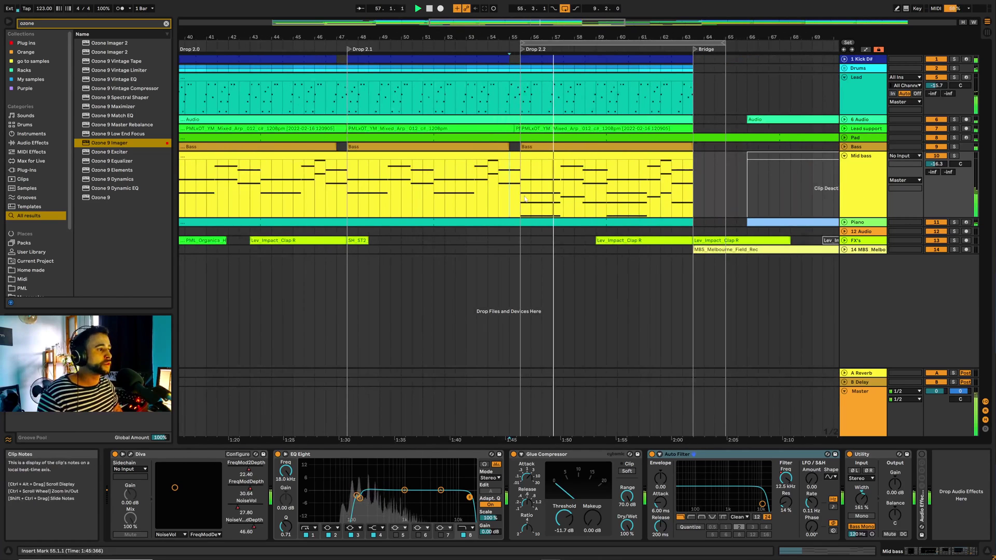
{"action": "left_click", "coordinate": [131, 453]}
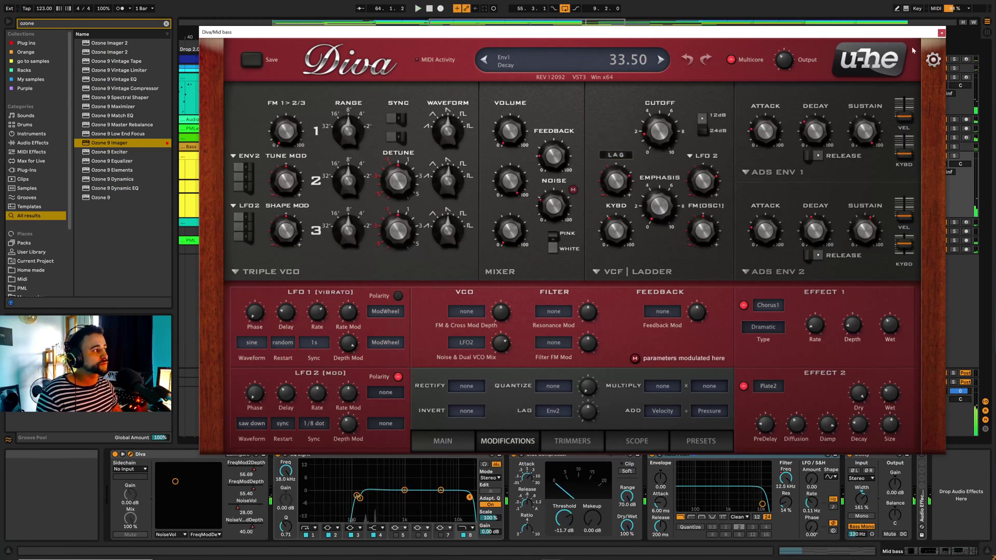
{"action": "left_click", "coordinate": [941, 33]}
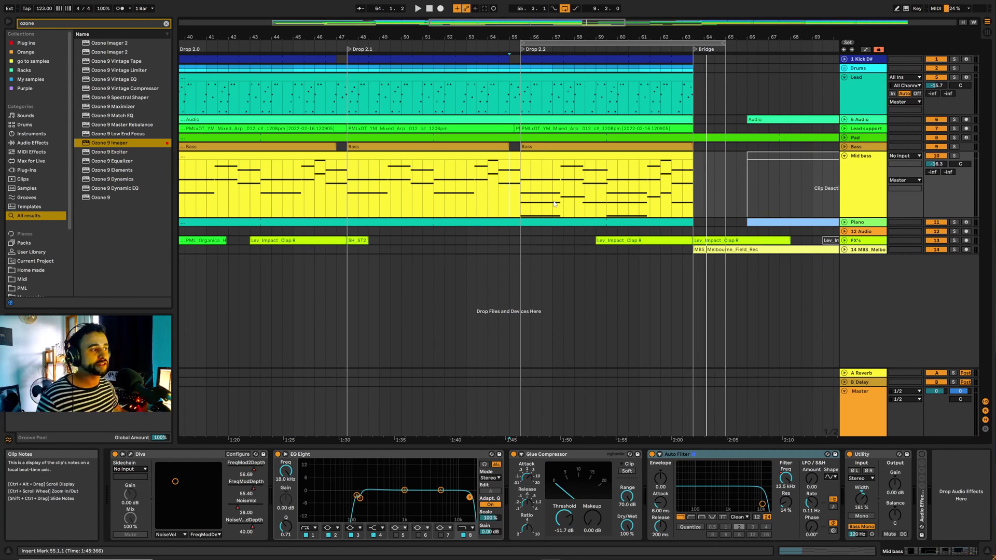
Solo the Lead track, play it from Drop 2.2 and view its Diva patch.
{"action": "left_click", "coordinate": [347, 182], "text": "shift"}
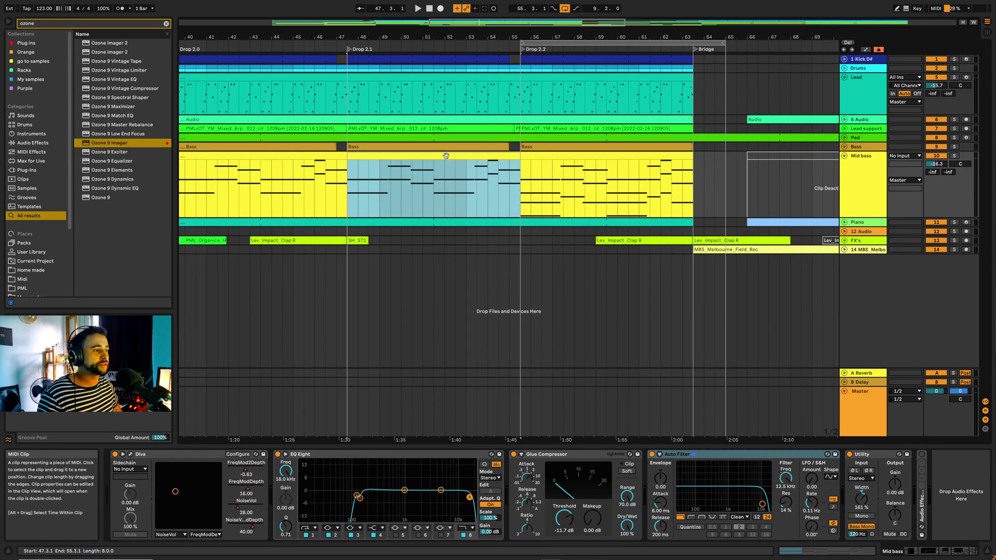
{"action": "left_click_drag", "start_coordinate": [456, 37], "coordinate": [446, 27]}
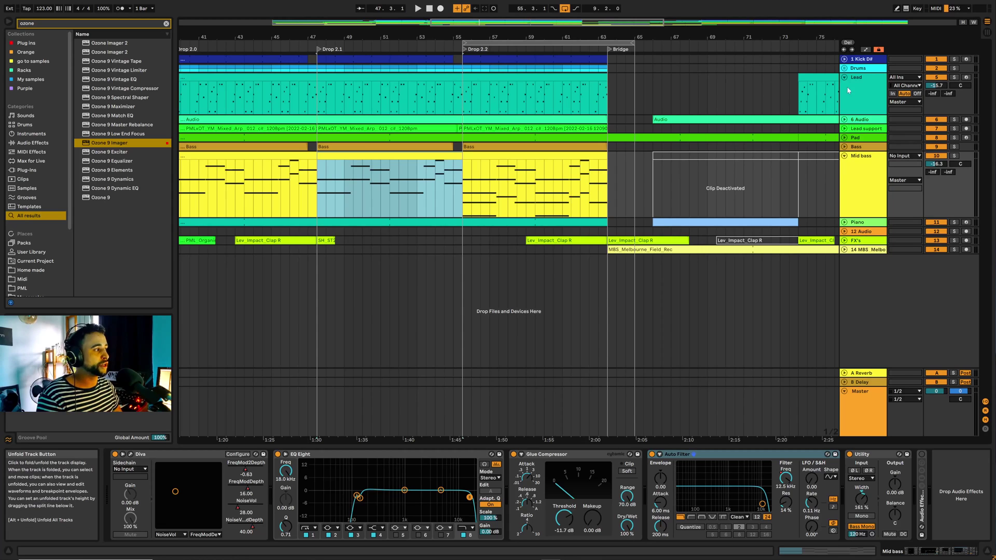
{"action": "left_click", "coordinate": [462, 98]}
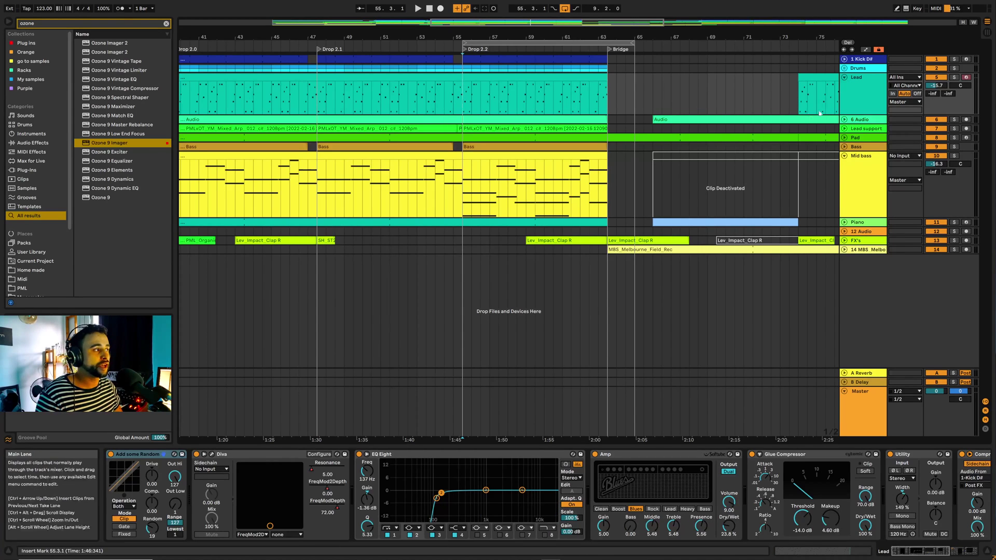
{"action": "left_click", "coordinate": [954, 76]}
{"action": "key", "text": "space"}
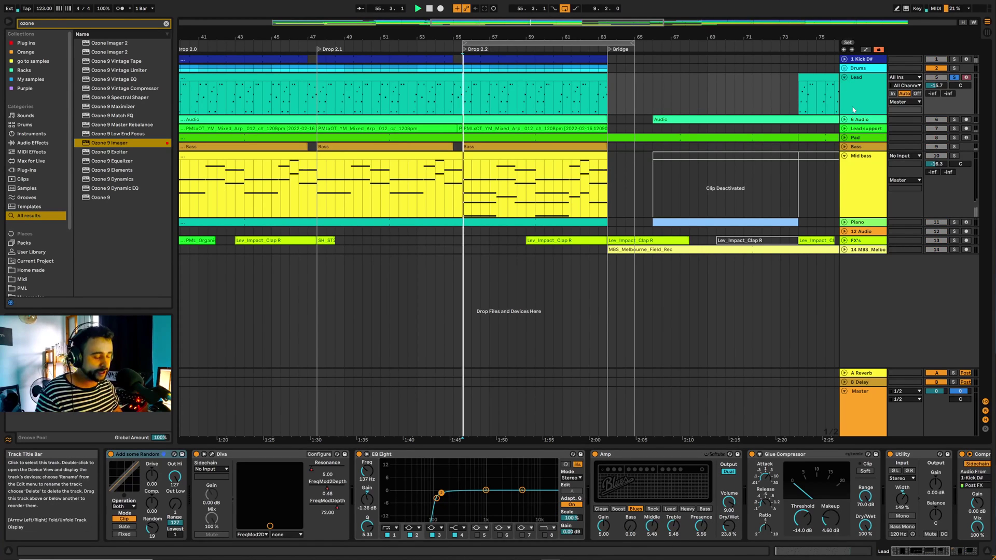
{"action": "left_click", "coordinate": [211, 453]}
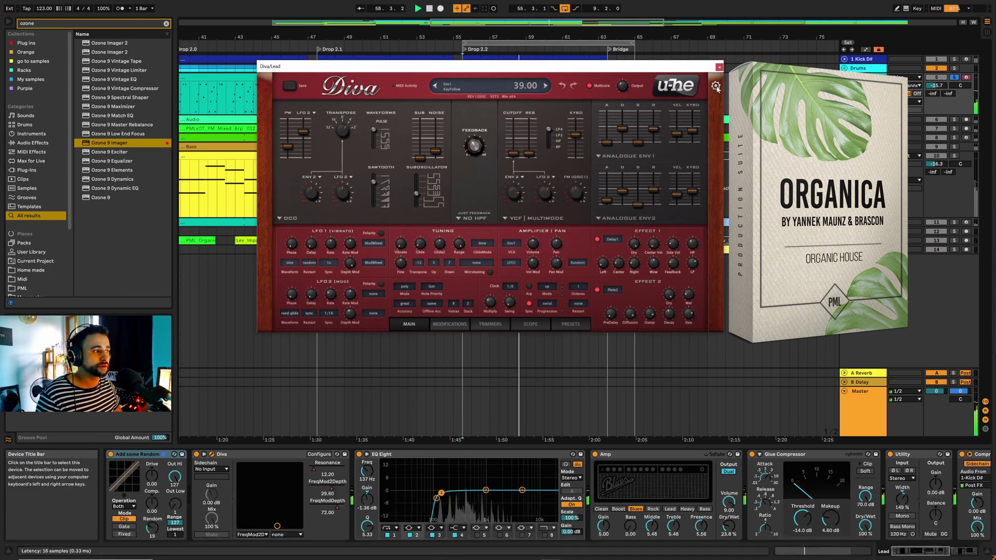
{"action": "left_click", "coordinate": [719, 68]}
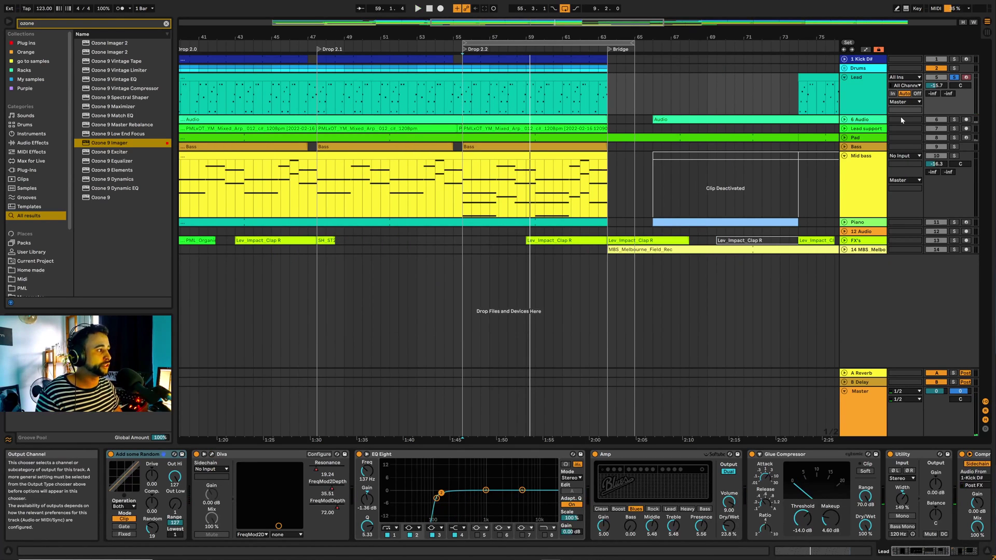
Unfold the Lead support track and play it soloed from Drop 2.2.
{"action": "left_click", "coordinate": [844, 132]}
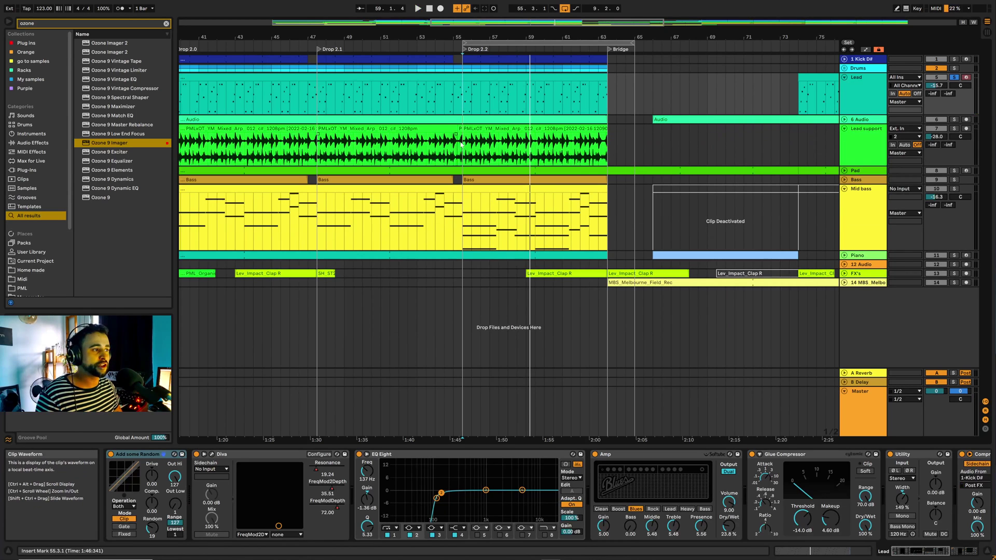
{"action": "left_click", "coordinate": [458, 157]}
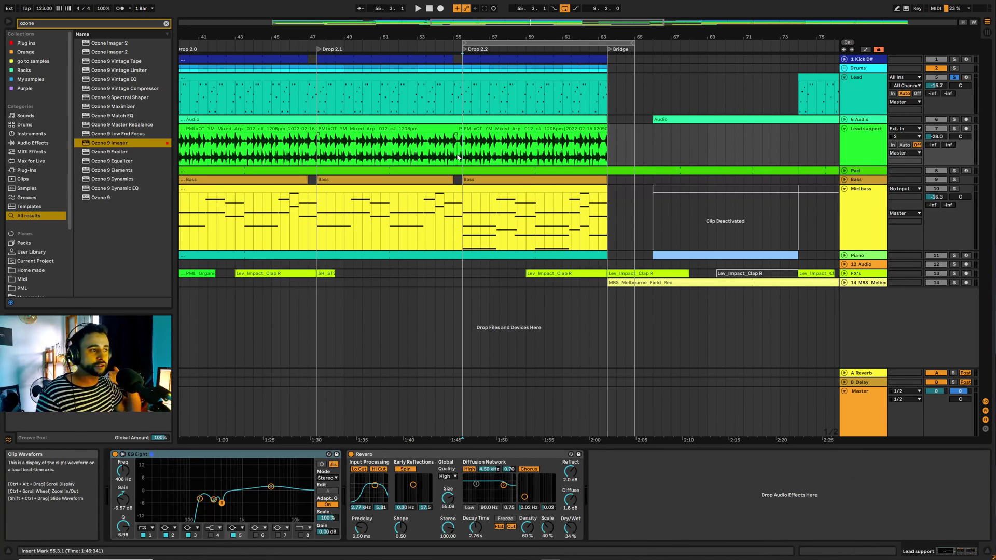
{"action": "key", "text": "space"}
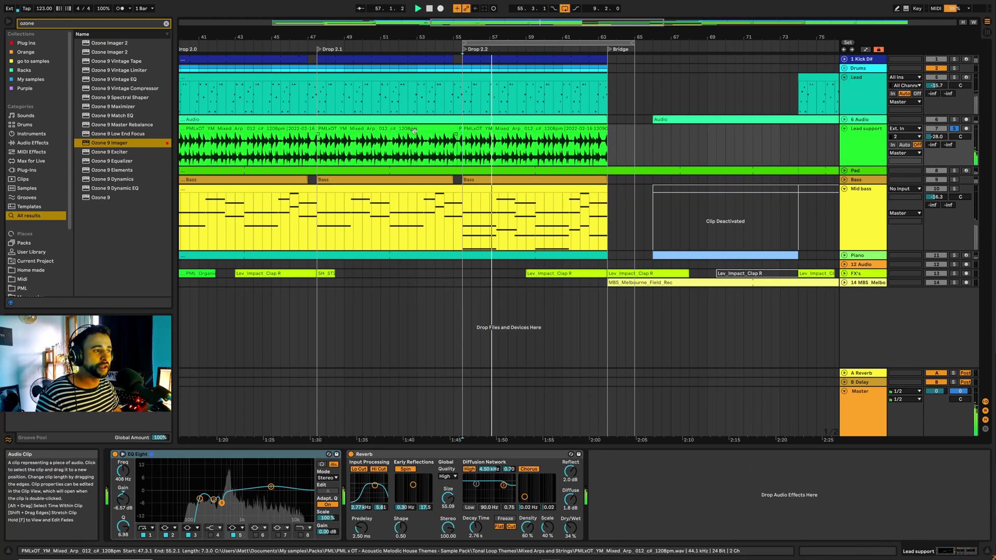
Browse to the PML folder and expand the PML x OT acoustic sample pack to show its loop theme folders.
{"action": "scroll", "coordinate": [45, 250], "scroll_direction": "down", "scroll_amount": 3}
{"action": "scroll", "coordinate": [44, 250], "scroll_direction": "down", "scroll_amount": 2}
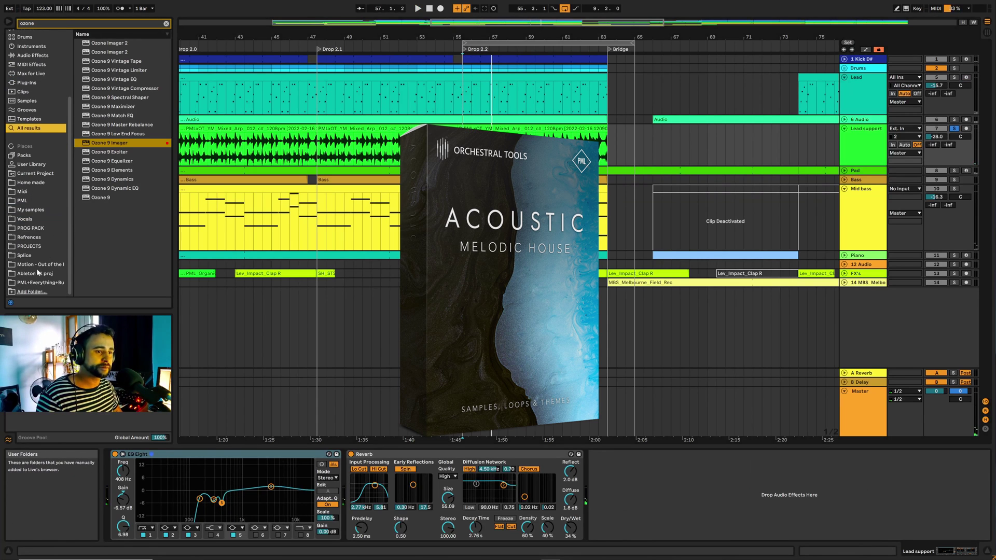
{"action": "left_click", "coordinate": [23, 201]}
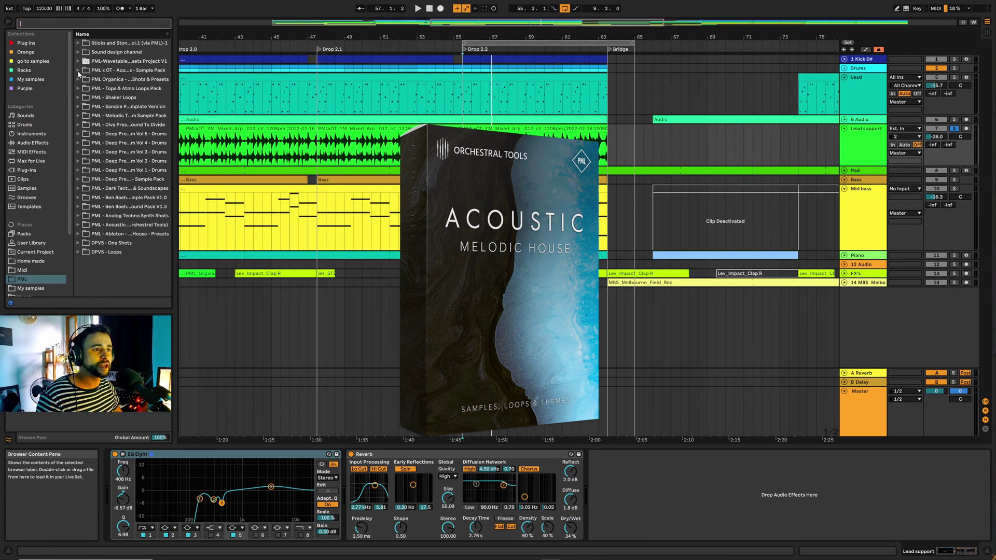
{"action": "left_click", "coordinate": [80, 71]}
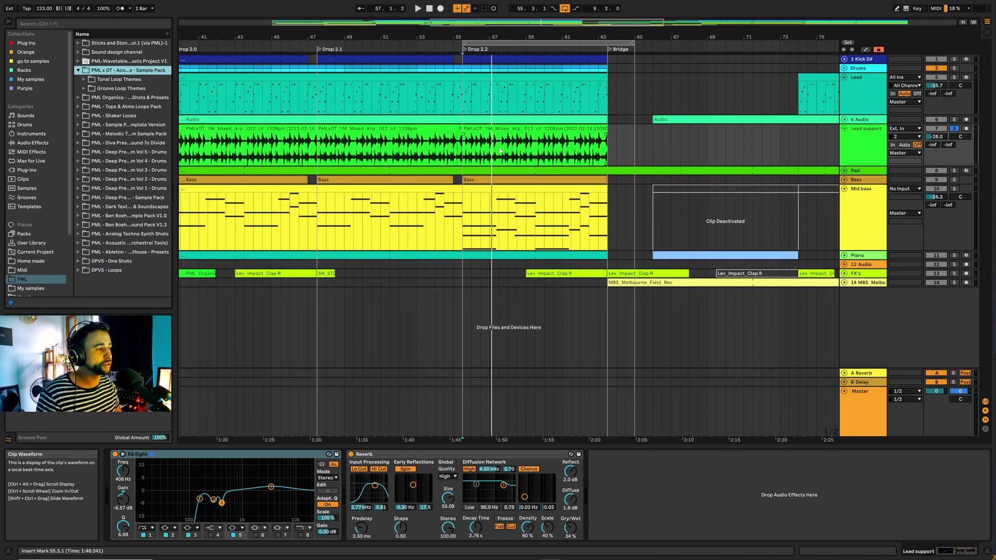
Select the Mid bass track and open its Diva synth interface.
{"action": "scroll", "coordinate": [577, 166], "scroll_direction": "up", "scroll_amount": 1, "text": "ctrl"}
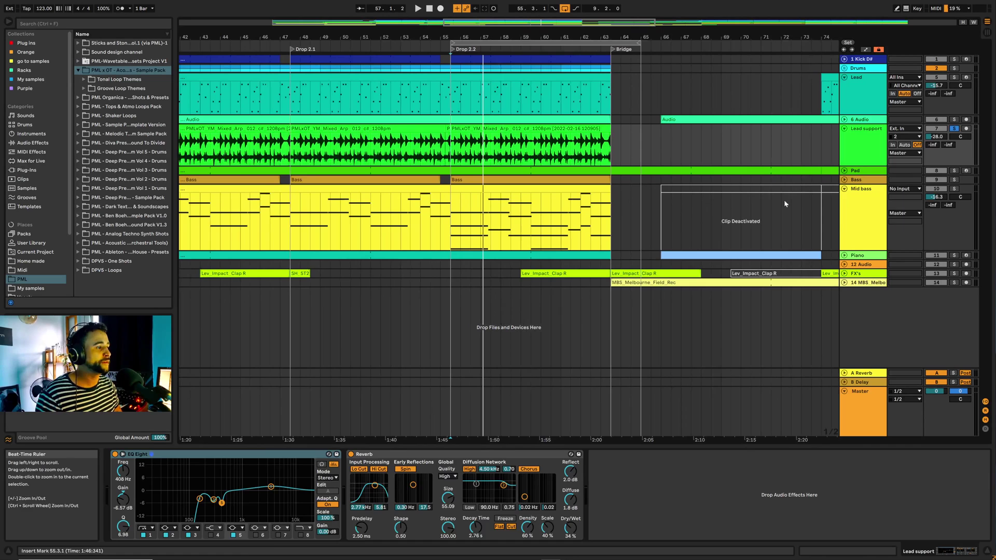
{"action": "left_click", "coordinate": [860, 224]}
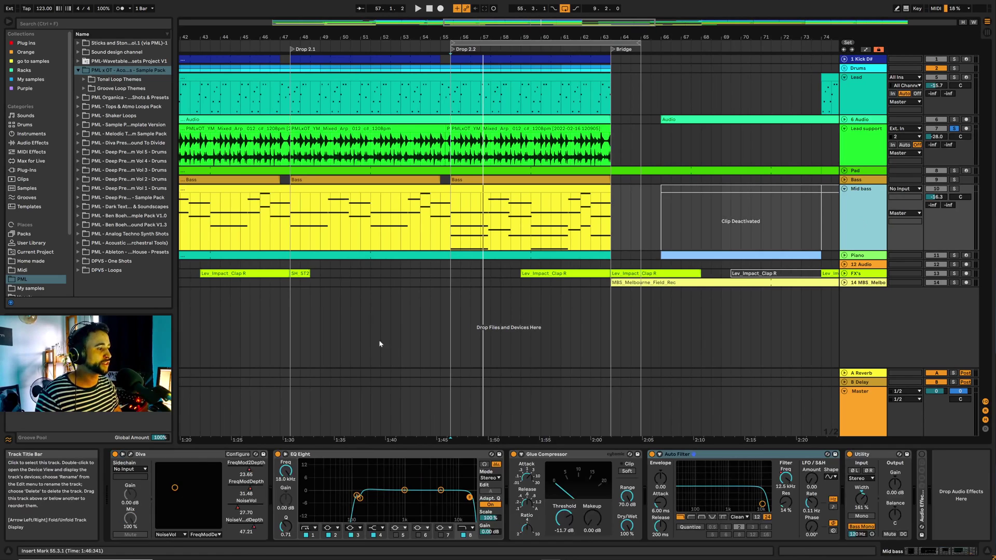
{"action": "left_click", "coordinate": [131, 455]}
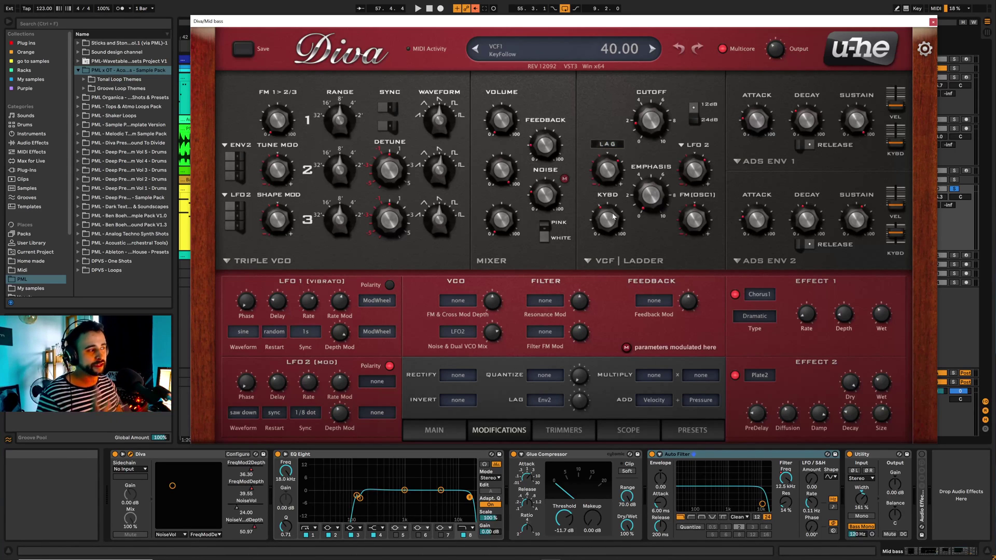
Audition Env2 as the modulation source of Diva's Ladder filter cutoff, and restore Lag as the source for comparison.
{"action": "left_click", "coordinate": [615, 149]}
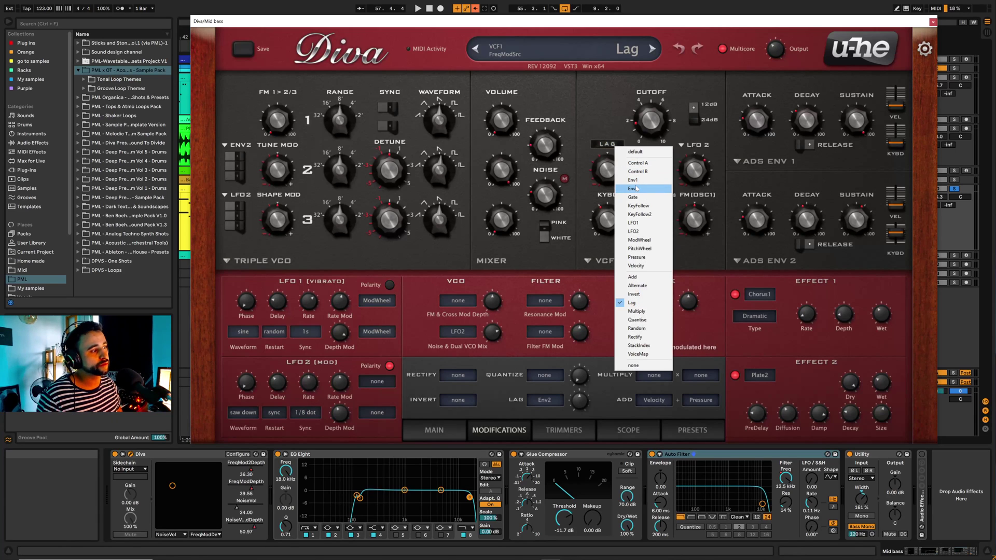
{"action": "left_click", "coordinate": [637, 188]}
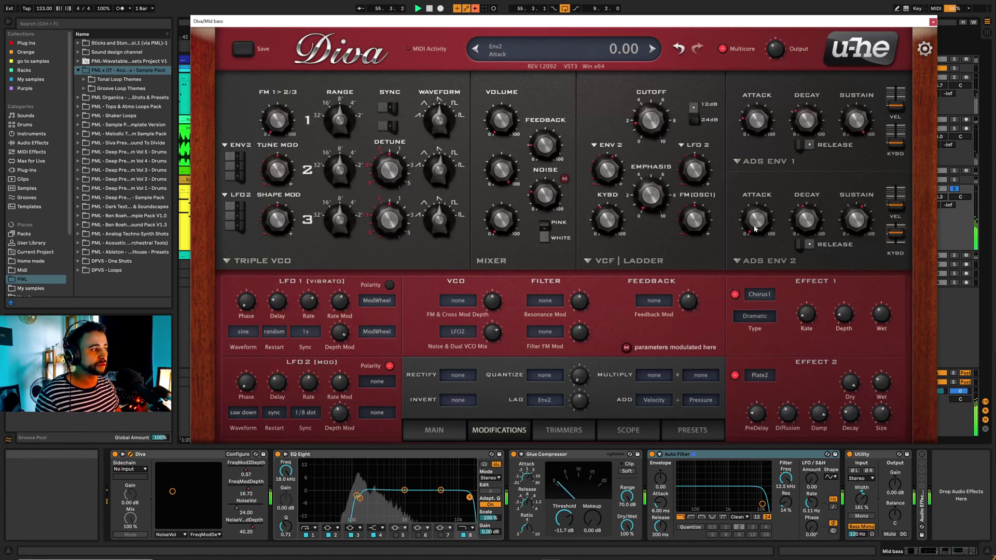
{"action": "mouse_move", "coordinate": [755, 120]}
{"action": "left_mouse_down"}
{"action": "mouse_move", "coordinate": [751, 144]}
{"action": "mouse_move", "coordinate": [748, 96]}
{"action": "mouse_move", "coordinate": [749, 136]}
{"action": "mouse_move", "coordinate": [748, 111]}
{"action": "left_mouse_up"}
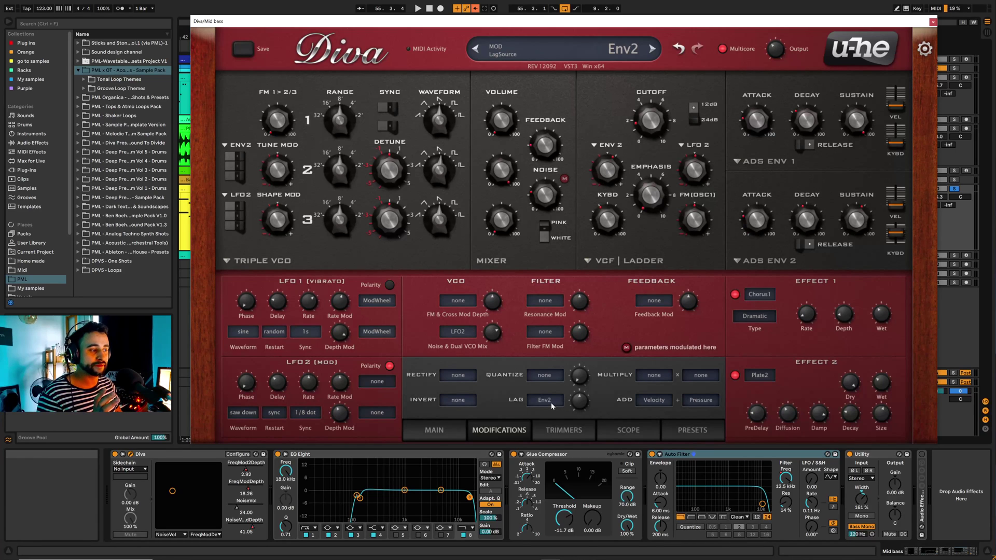
{"action": "left_click", "coordinate": [602, 145]}
{"action": "left_click", "coordinate": [620, 300]}
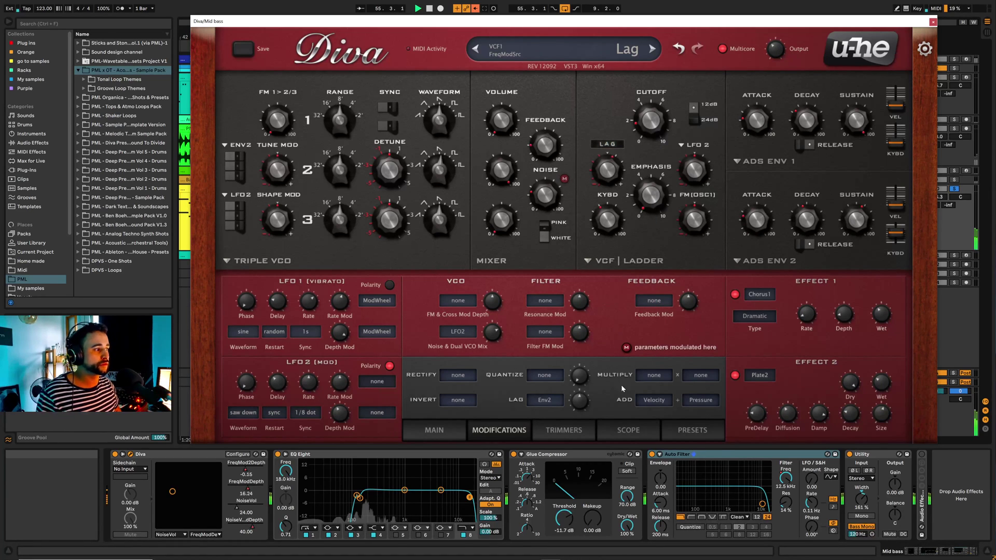
{"action": "key", "text": "space"}
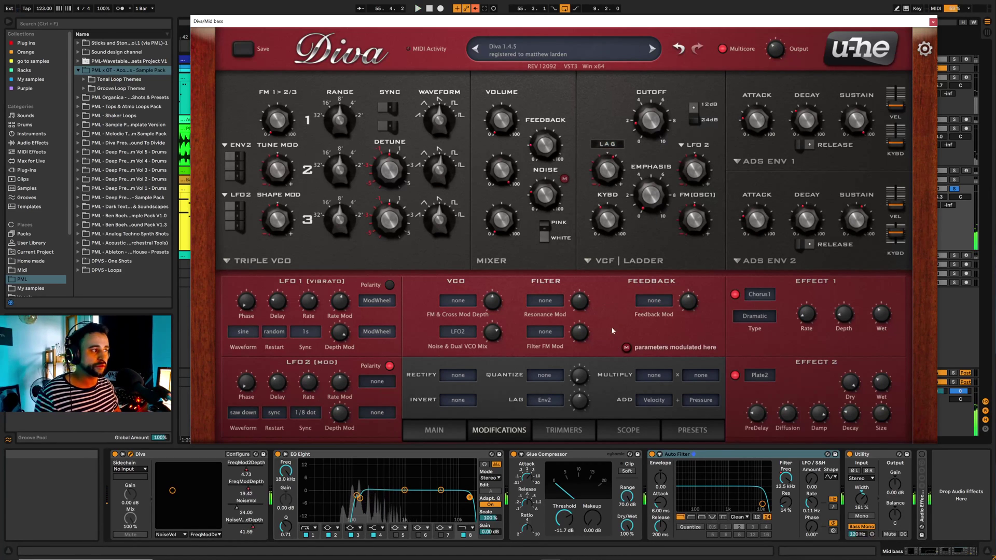
Switch the filter cutoff's modulation source to Env2 once more and return it to Lag.
{"action": "left_click_drag", "start_coordinate": [609, 176], "coordinate": [607, 164]}
{"action": "left_click", "coordinate": [608, 144]}
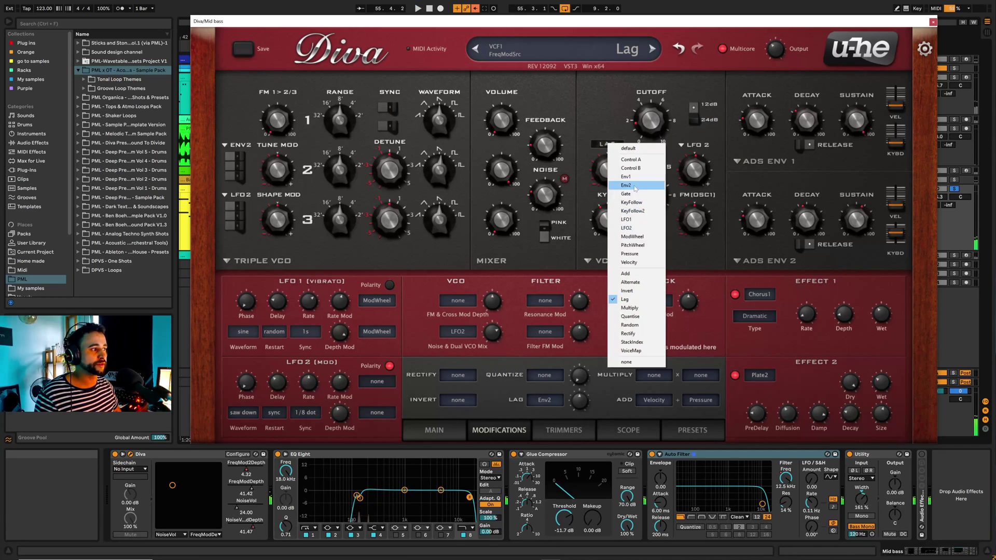
{"action": "left_click", "coordinate": [629, 185]}
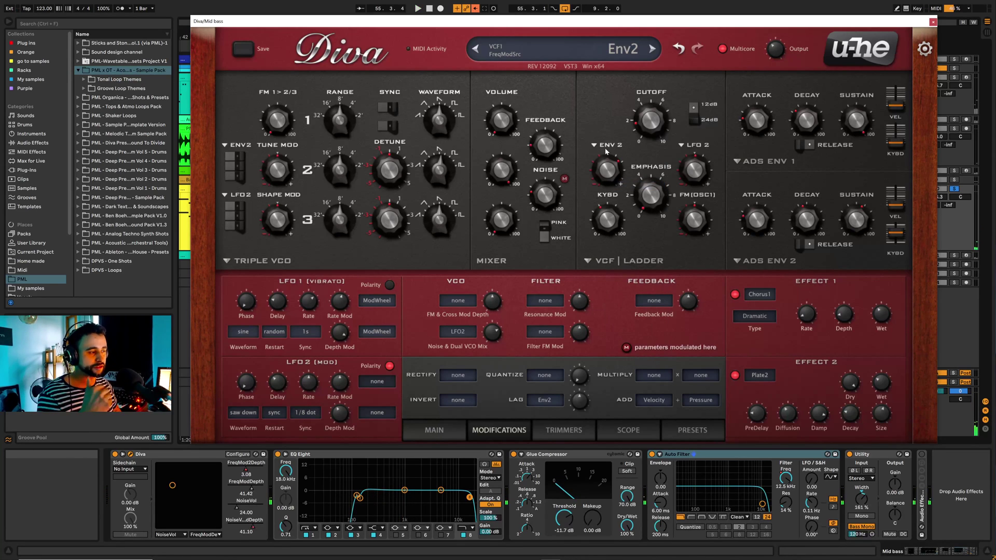
{"action": "left_click", "coordinate": [603, 146]}
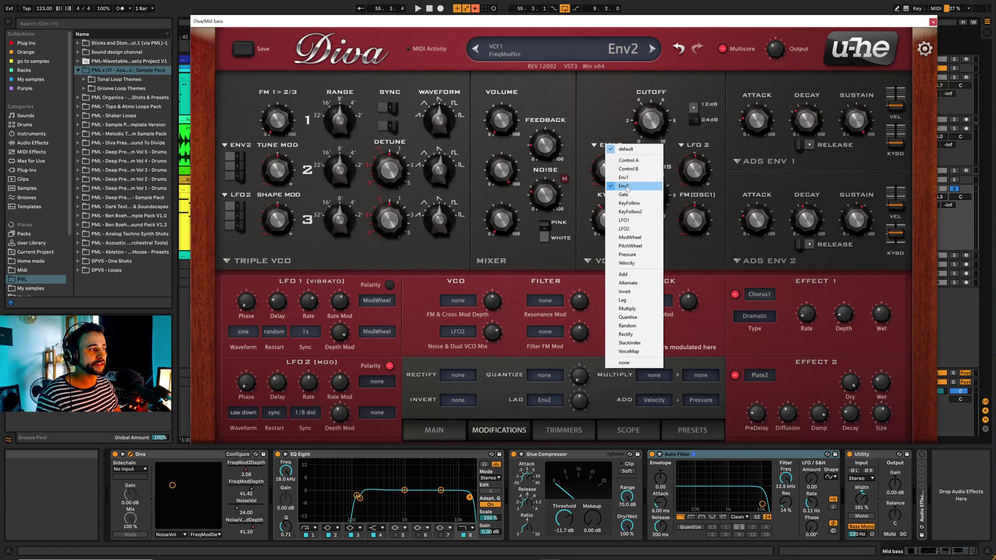
{"action": "left_click", "coordinate": [622, 300]}
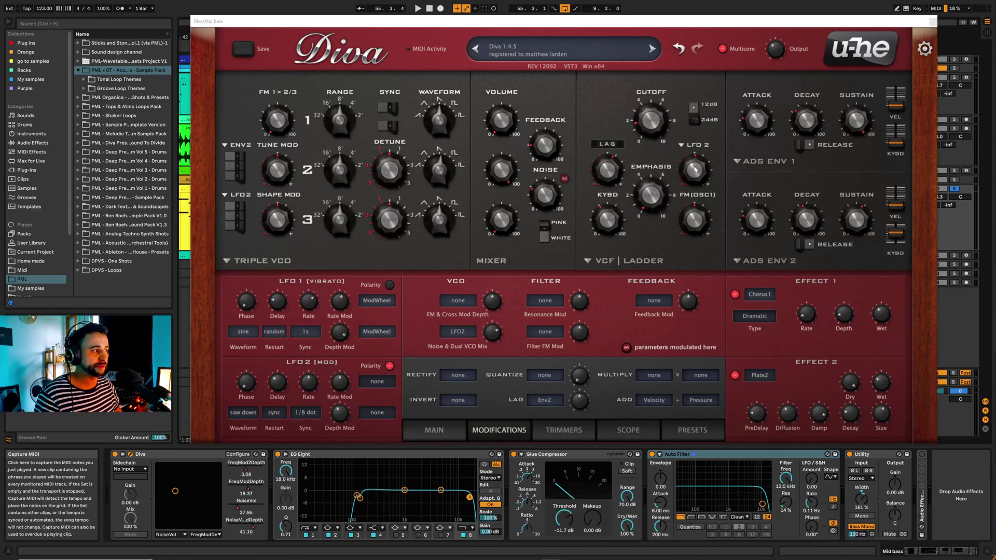
Move the Diva window lower to uncover the arrangement timeline and play the Mid bass.
{"action": "left_click_drag", "start_coordinate": [616, 29], "coordinate": [551, 74]}
{"action": "key", "text": "space"}
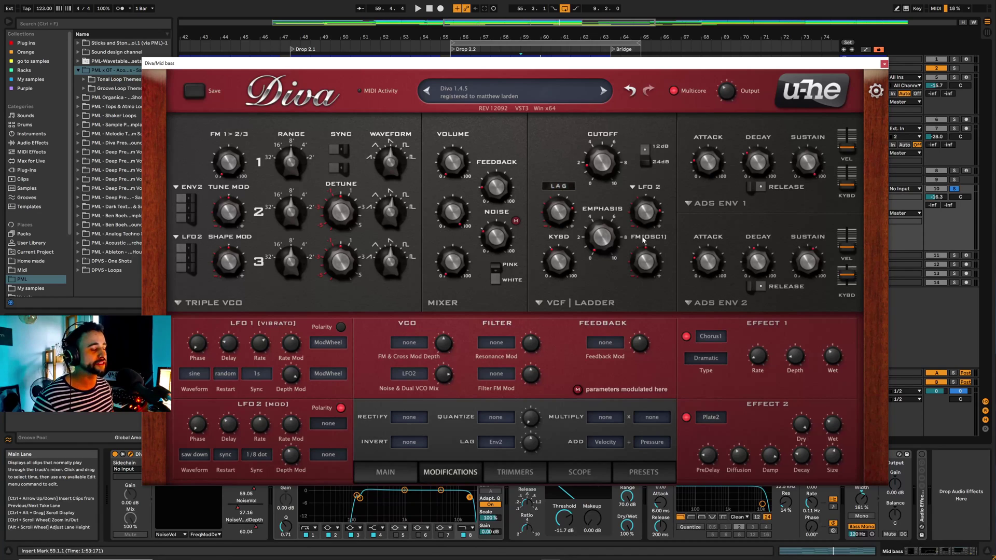
Check LFO 2's rate and try different LFO 2 Depth Mod amounts, including 41.00 and 93.50, while playing the Mid bass.
{"action": "mouse_move", "coordinate": [625, 251]}
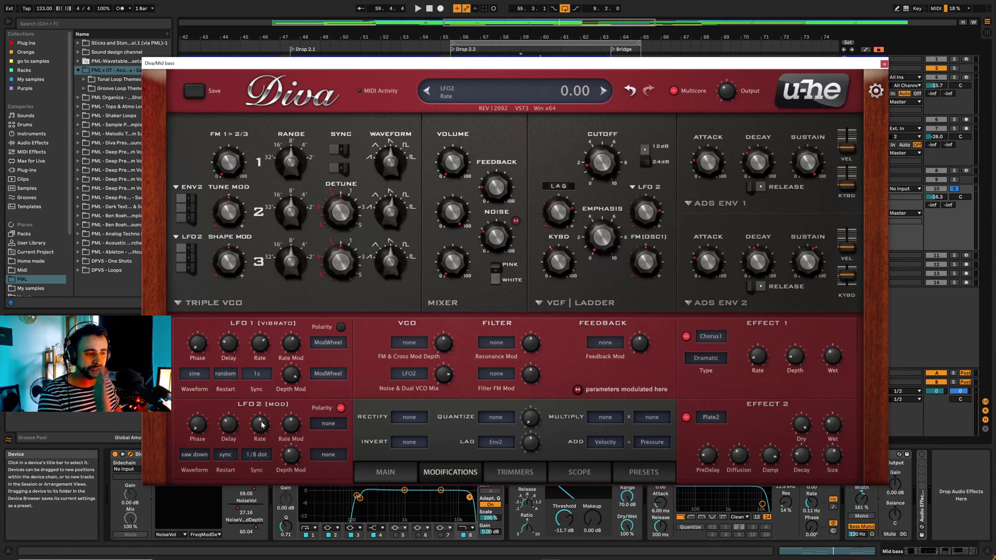
{"action": "key", "text": "space"}
{"action": "left_click_drag", "start_coordinate": [261, 425], "coordinate": [264, 427]}
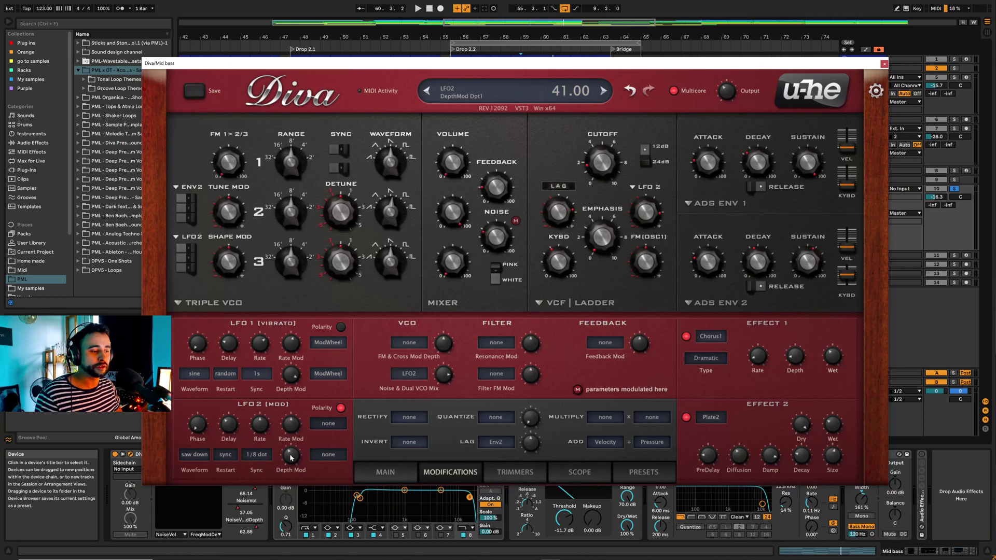
{"action": "scroll", "coordinate": [291, 457], "scroll_direction": "up", "scroll_amount": 10}
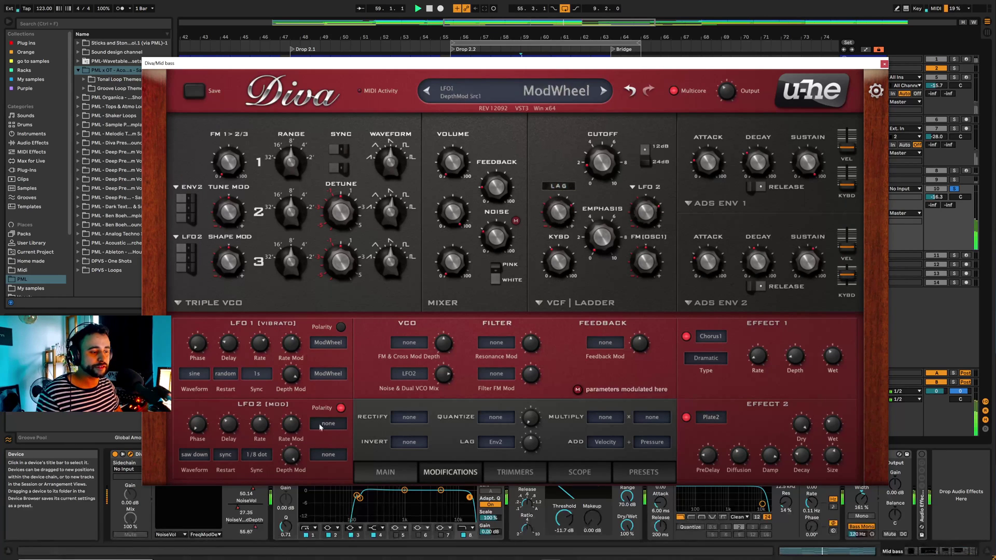
{"action": "key", "text": "space"}
{"action": "scroll", "coordinate": [291, 457], "scroll_direction": "down", "scroll_amount": 6}
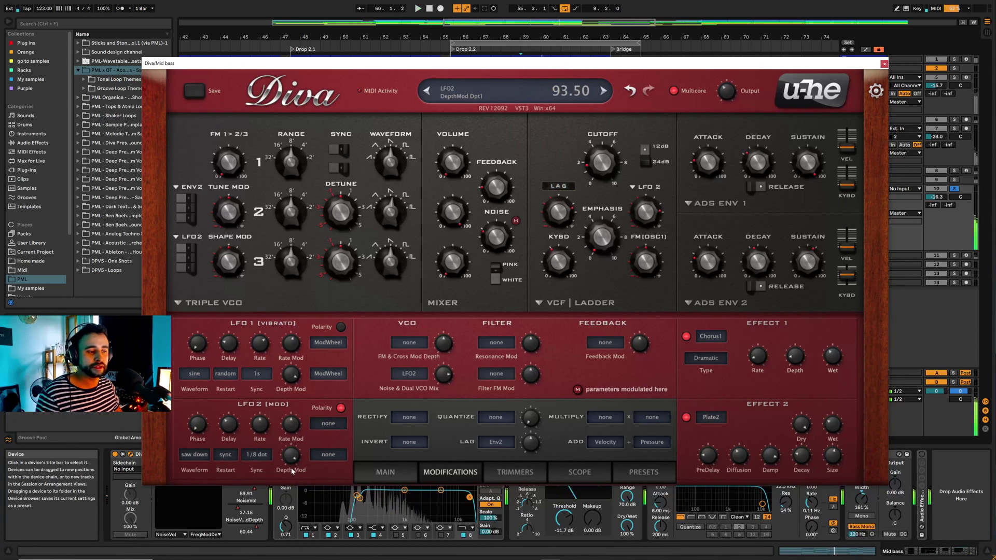
{"action": "left_click_drag", "start_coordinate": [298, 510], "coordinate": [297, 559]}
{"action": "key", "text": "space"}
{"action": "mouse_move", "coordinate": [291, 460]}
{"action": "left_mouse_down"}
{"action": "mouse_move", "coordinate": [292, 447]}
{"action": "mouse_move", "coordinate": [293, 485]}
{"action": "mouse_move", "coordinate": [292, 450]}
{"action": "left_mouse_up"}
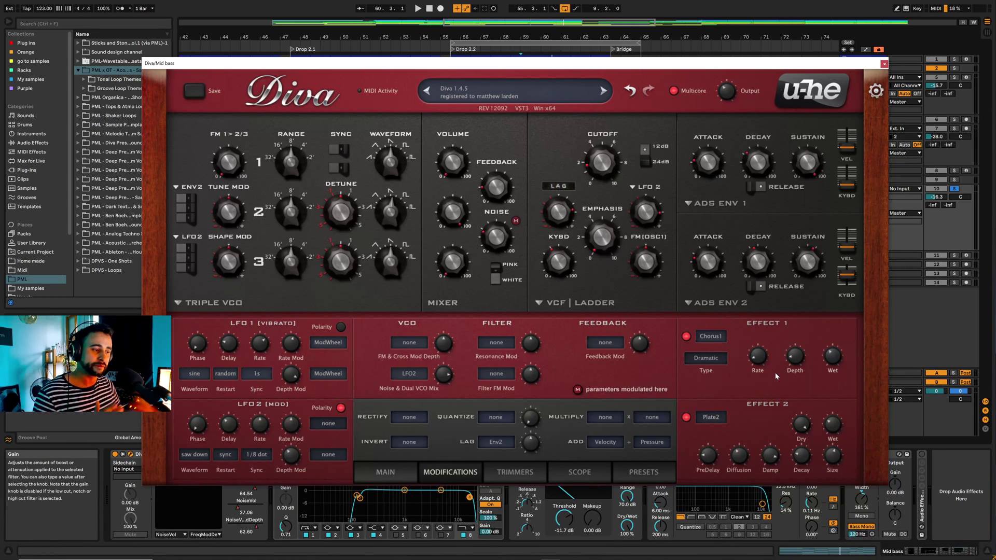
Move the Diva window up to uncover the device chain, view the synth's main settings, and return to the modifications page.
{"action": "left_click_drag", "start_coordinate": [484, 63], "coordinate": [495, 17]}
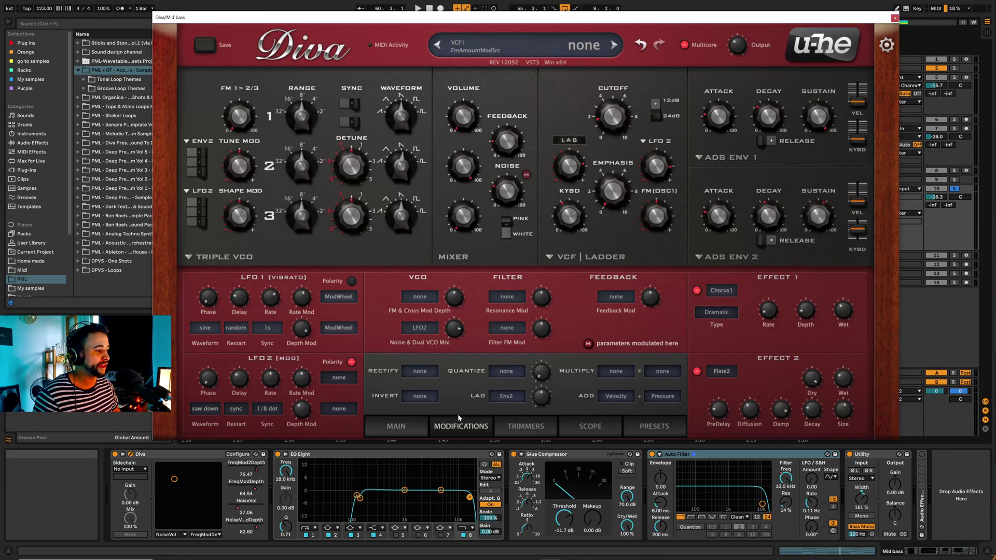
{"action": "left_click", "coordinate": [409, 433]}
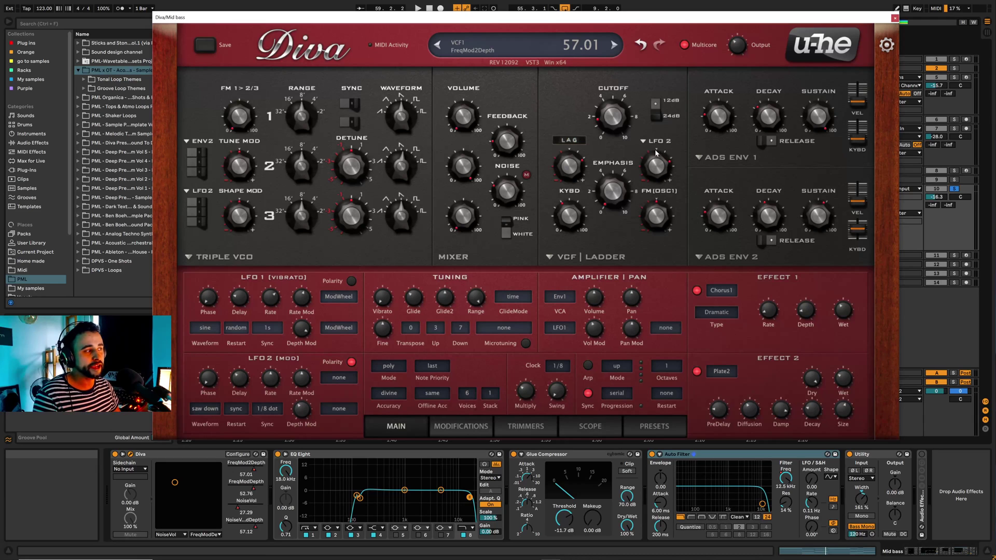
{"action": "left_click", "coordinate": [465, 426]}
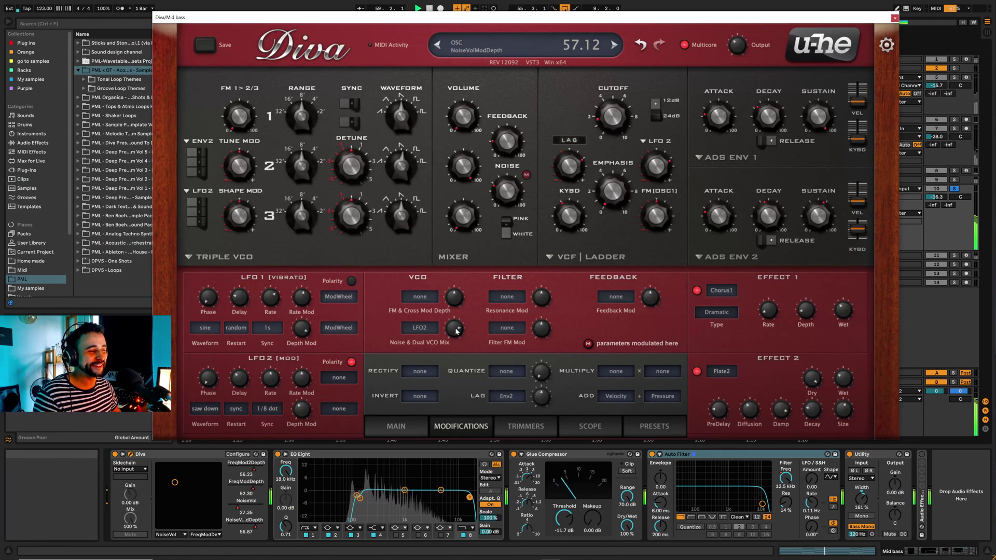
Audition the Mid bass with the LFO2 modulation depth on noise lowered to 4.95, and raise the depth again for comparison.
{"action": "left_click_drag", "start_coordinate": [454, 329], "coordinate": [455, 347]}
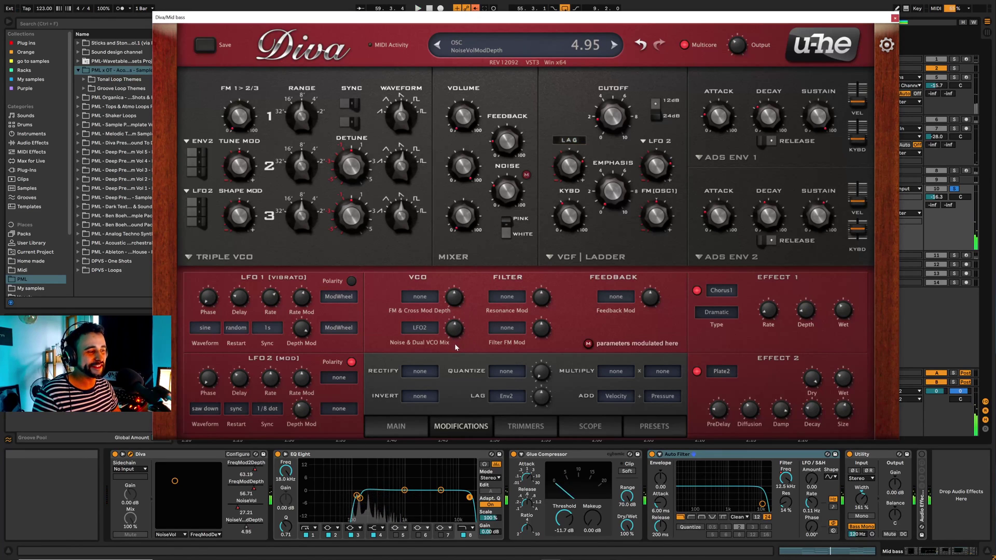
{"action": "key", "text": "space"}
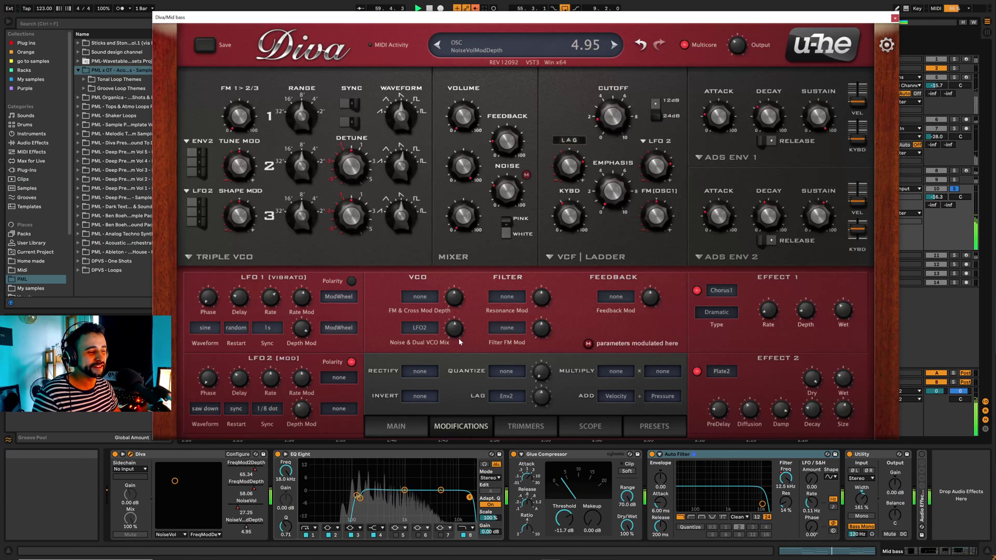
{"action": "key", "text": "space"}
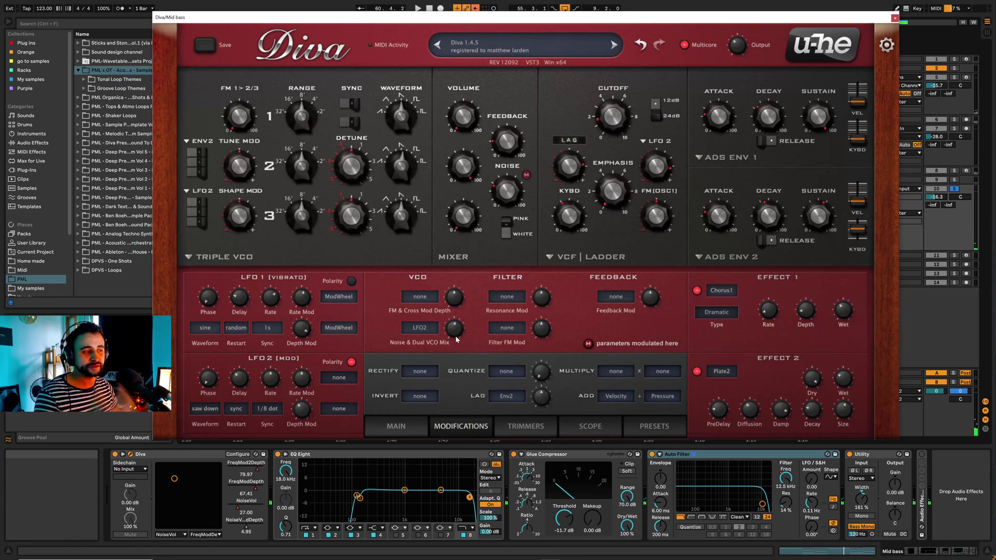
{"action": "mouse_move", "coordinate": [457, 339]}
{"action": "left_click_drag", "start_coordinate": [451, 335], "coordinate": [451, 318]}
{"action": "key", "text": "space"}
{"action": "key", "text": "space"}
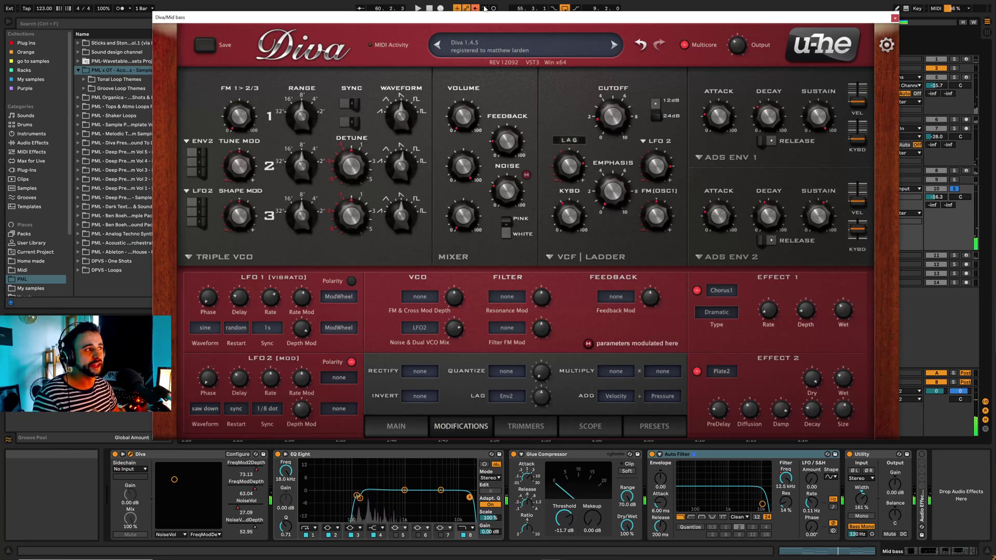
Close the Diva window and display the Mid bass automation lanes in the arrangement.
{"action": "left_click", "coordinate": [895, 17]}
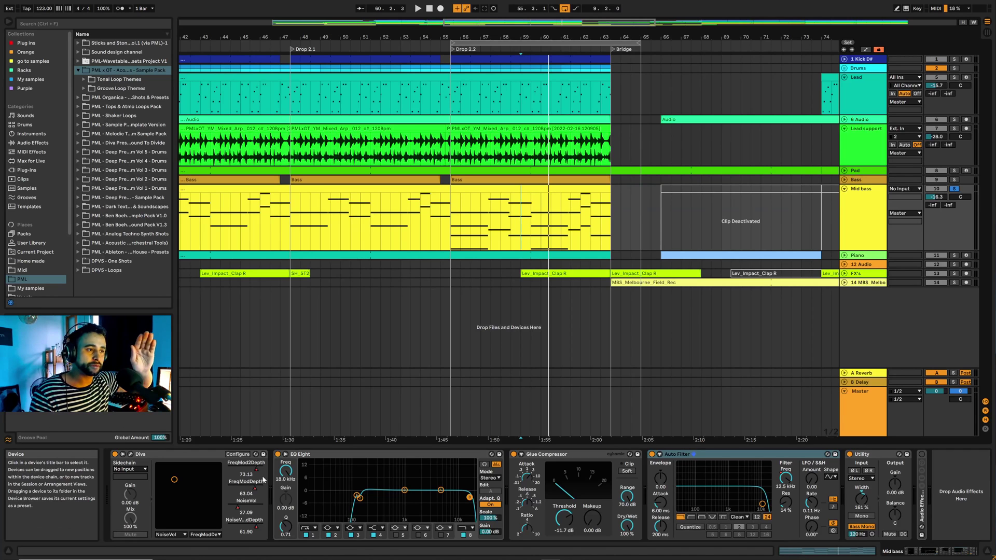
{"action": "key", "text": "a"}
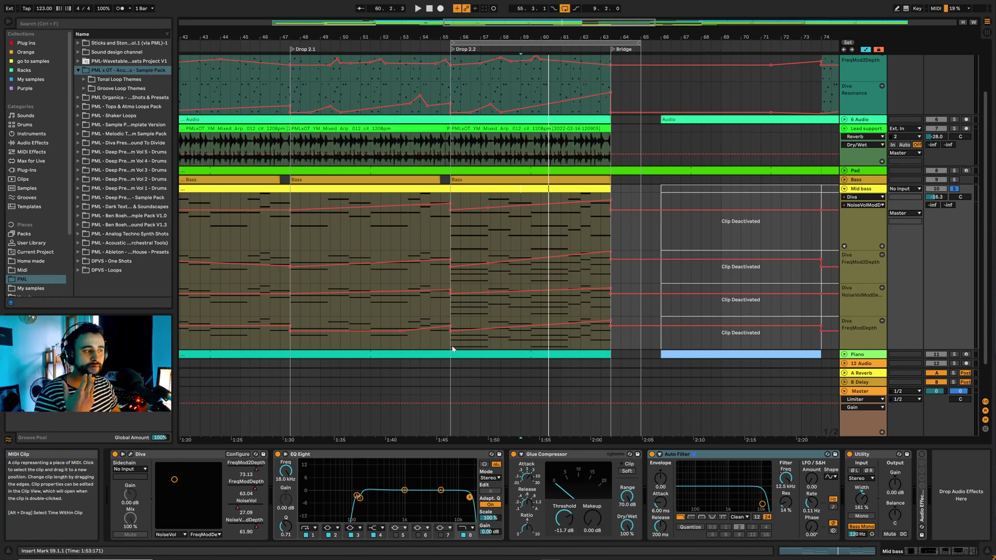
Reopen Diva clear of the device chain to watch its automated parameters during playback, and close it again.
{"action": "left_click", "coordinate": [131, 456]}
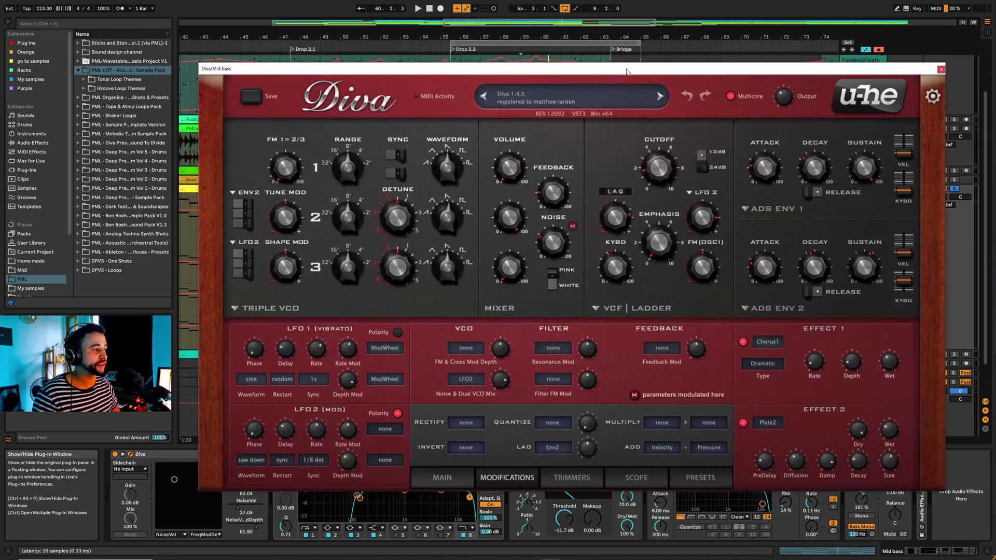
{"action": "left_click_drag", "start_coordinate": [407, 71], "coordinate": [386, 21]}
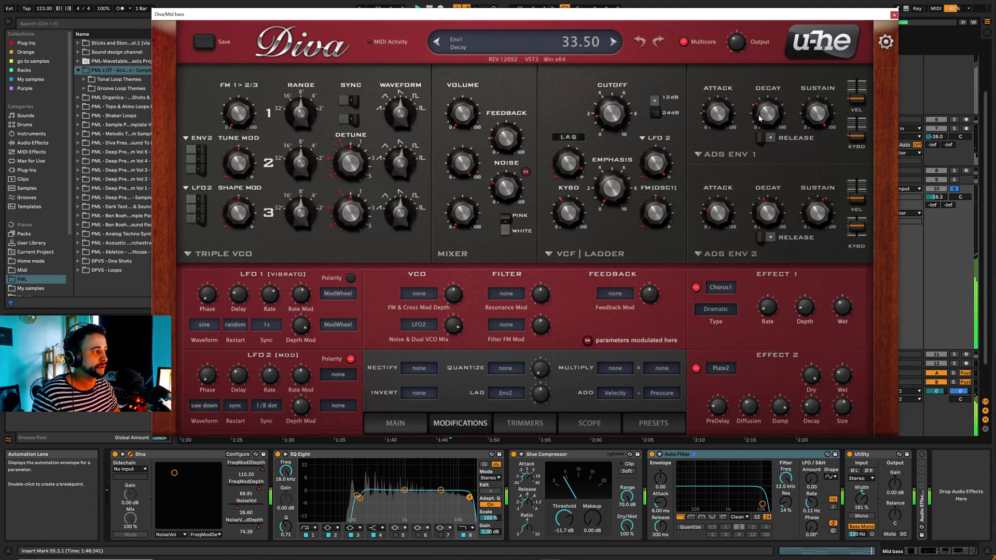
{"action": "left_click", "coordinate": [894, 15]}
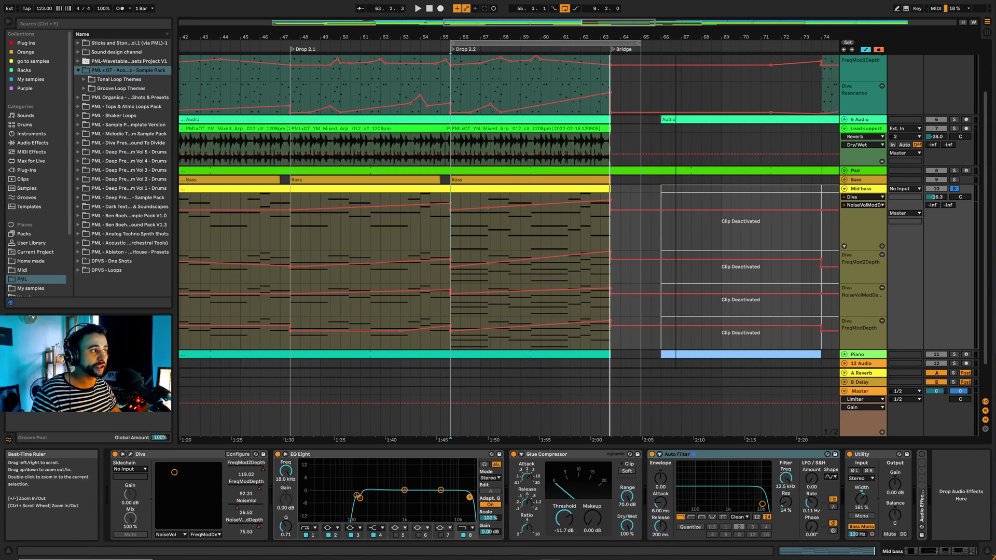
Play Drop 2.2 while switching the Mid bass Utility device off and on to compare the stereo width, leaving it enabled.
{"action": "left_click_drag", "start_coordinate": [676, 35], "coordinate": [586, 32]}
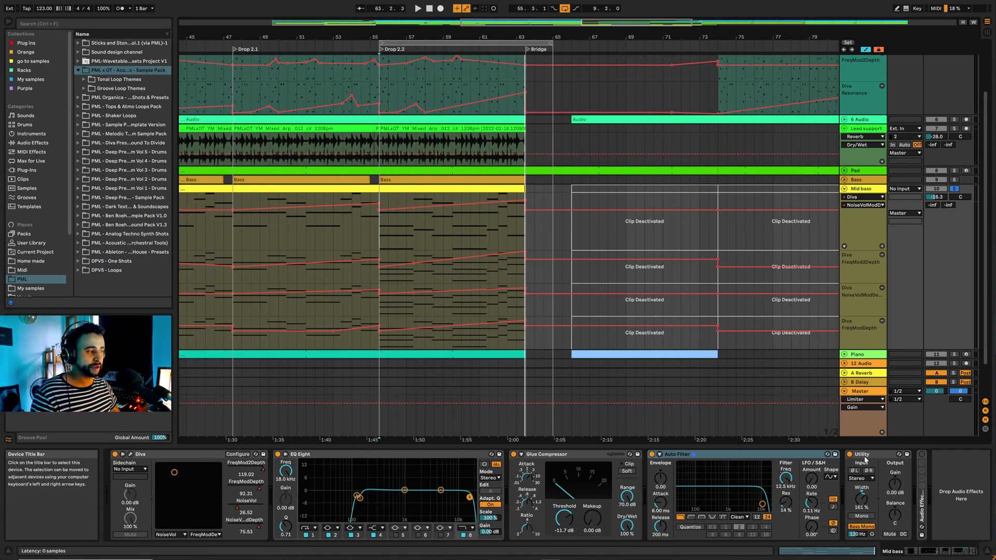
{"action": "left_click", "coordinate": [870, 510]}
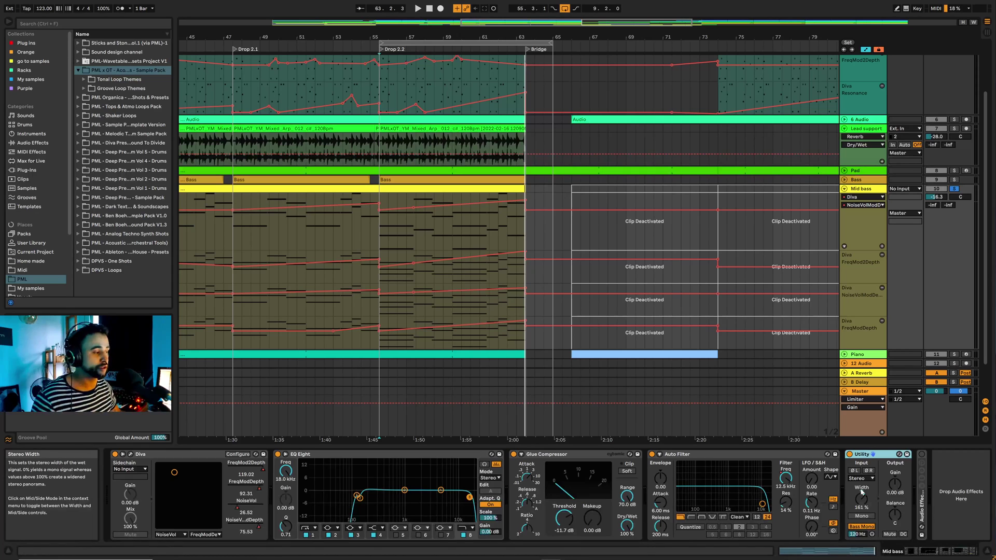
{"action": "left_click", "coordinate": [849, 453]}
{"action": "key", "text": "space"}
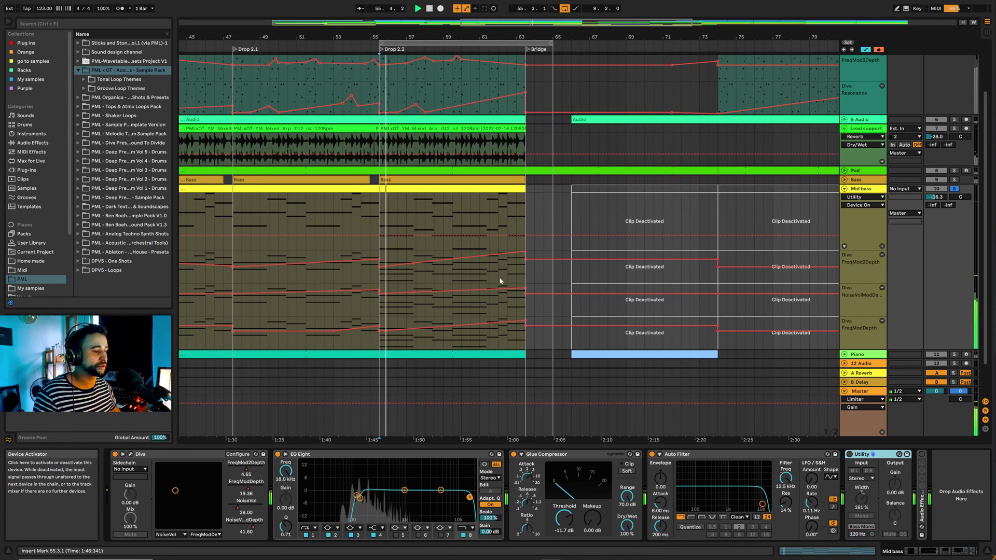
{"action": "left_click", "coordinate": [850, 454]}
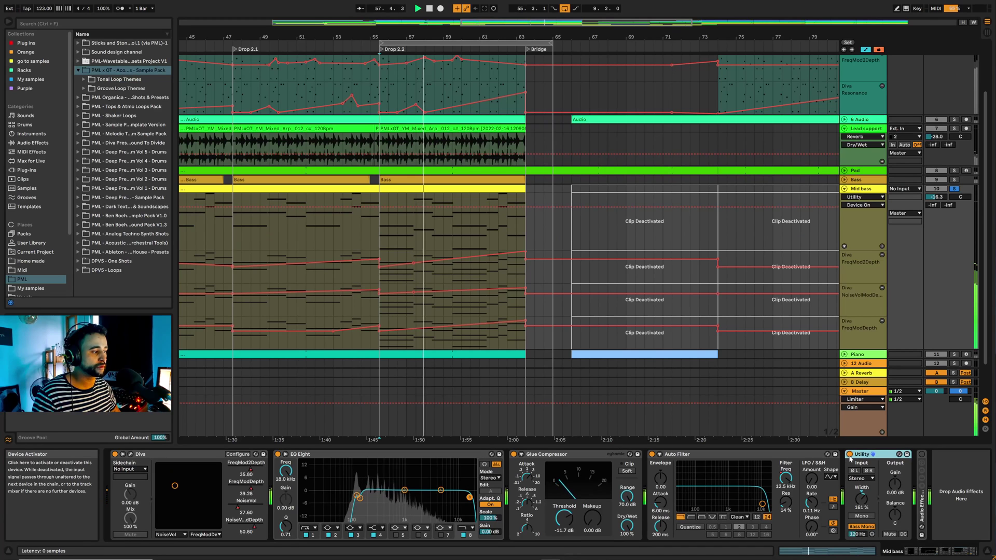
{"action": "left_click", "coordinate": [850, 454]}
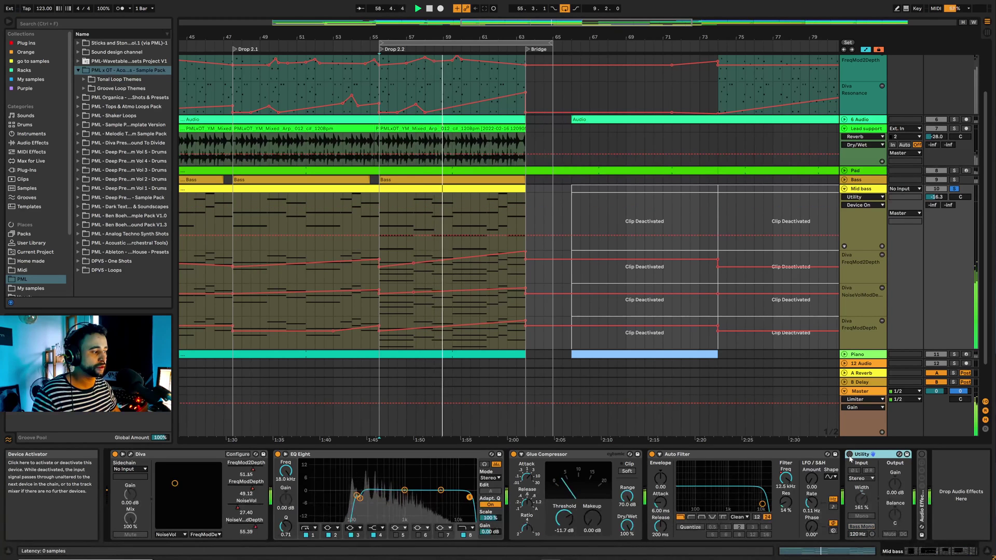
{"action": "left_click", "coordinate": [850, 454]}
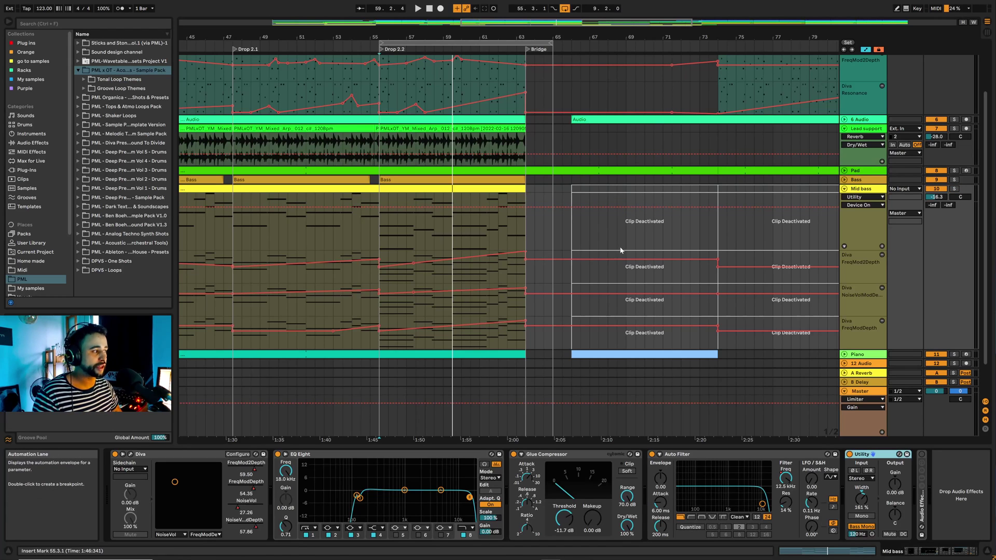
Hide the automation lanes, examine the notes of the Drop 2.2 Mid bass clip, and return to a wider arrangement view.
{"action": "key", "text": "a"}
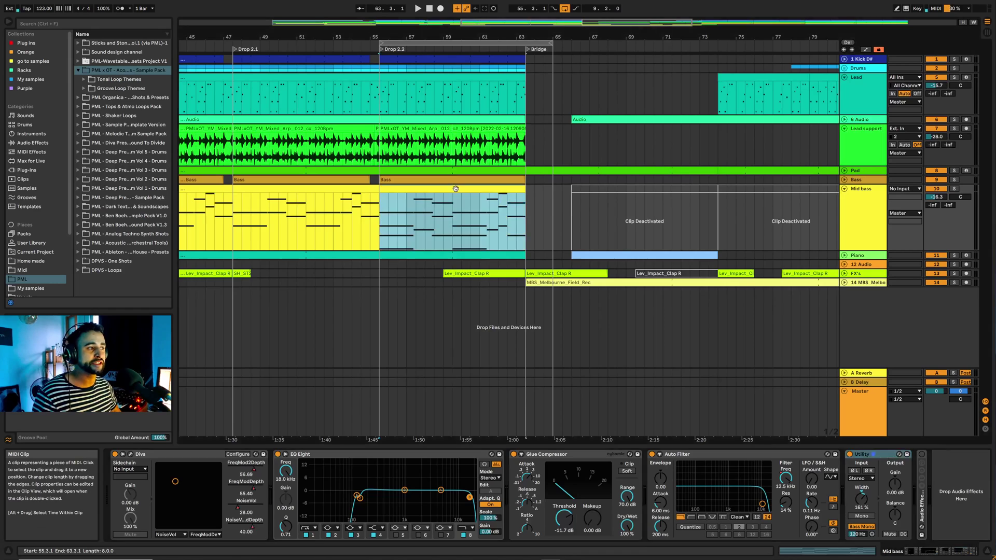
{"action": "double_click", "coordinate": [455, 189]}
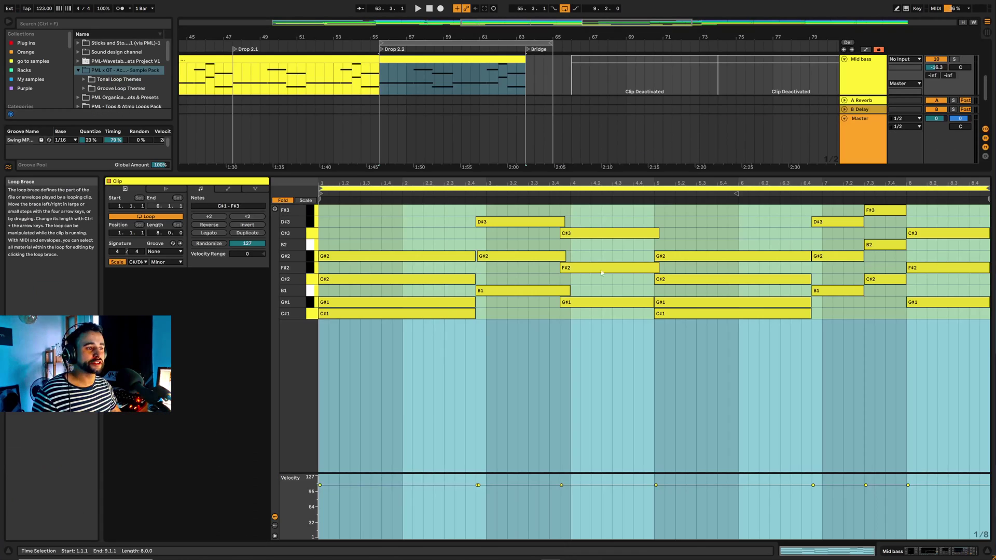
{"action": "left_click", "coordinate": [987, 551]}
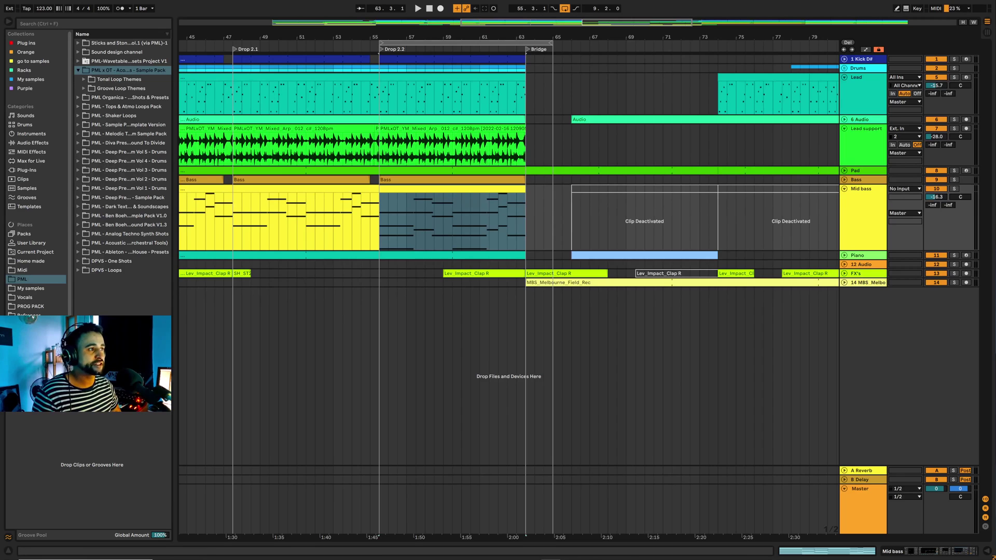
{"action": "left_click_drag", "start_coordinate": [510, 35], "coordinate": [506, 17]}
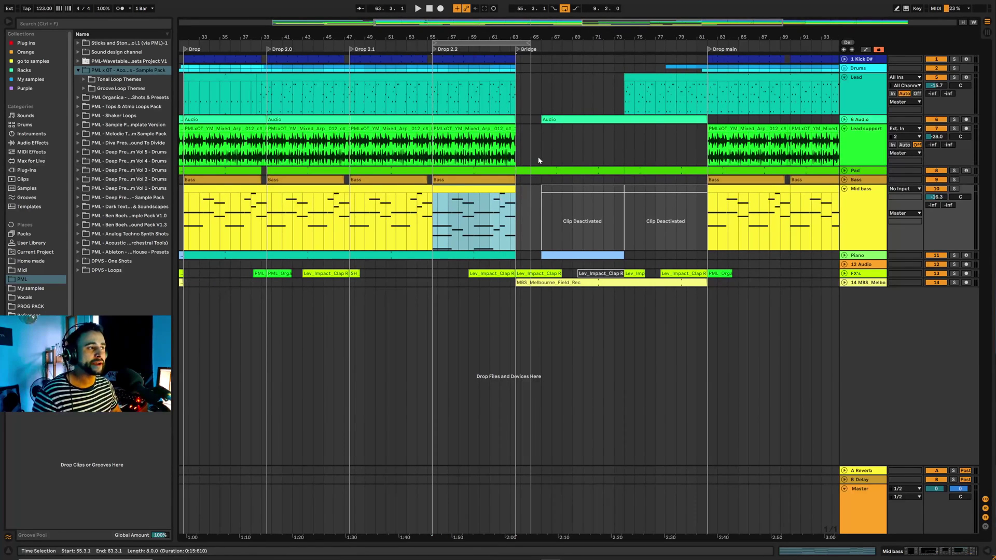